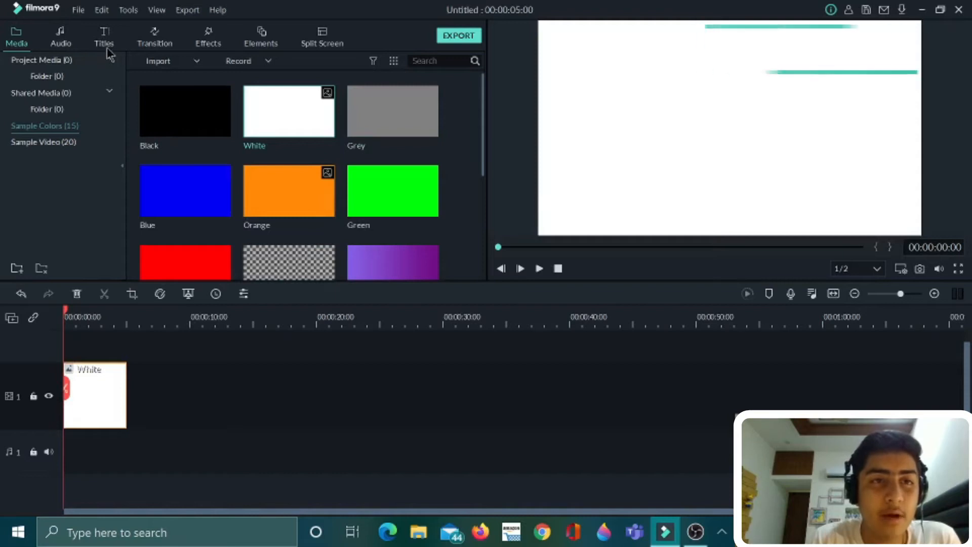
- Add the Default Title on a new track above the White clip and delete its placeholder text
{"action": "left_click", "coordinate": [105, 44]}
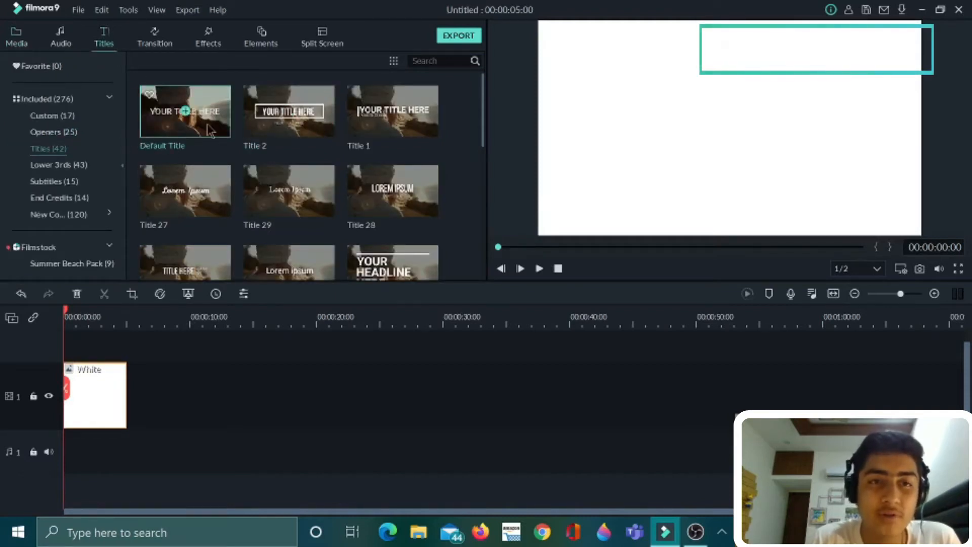
{"action": "left_click_drag", "start_coordinate": [197, 132], "coordinate": [11, 361]}
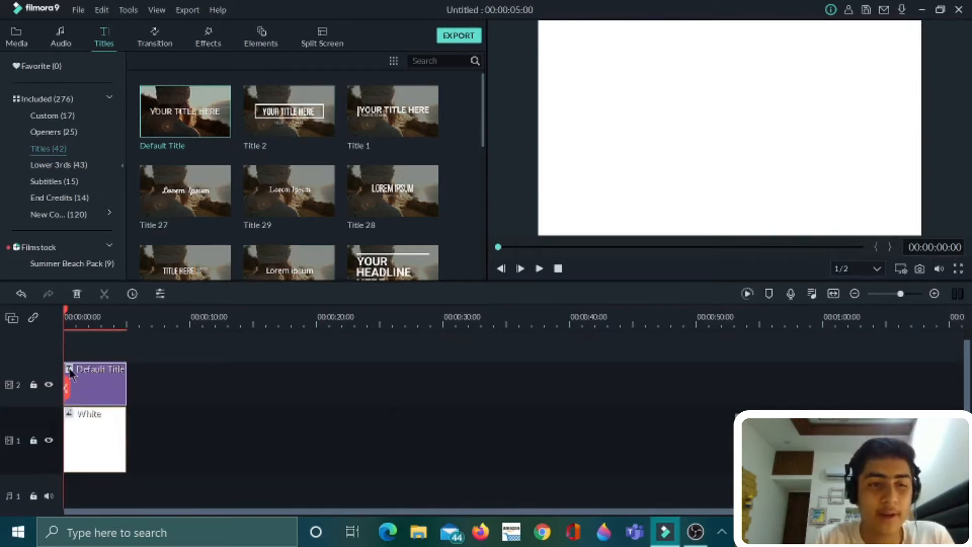
{"action": "double_click", "coordinate": [87, 384]}
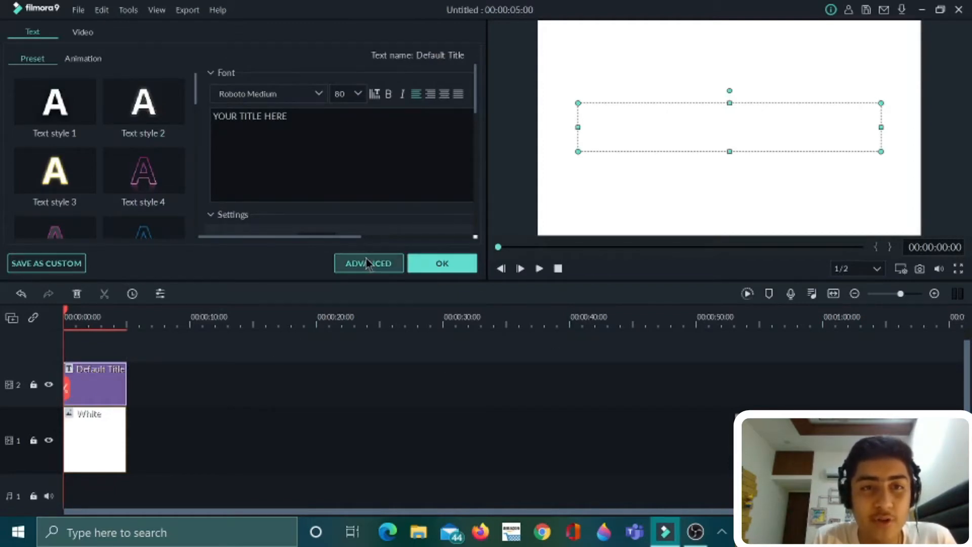
{"action": "key", "text": "BackSpace"}
{"action": "key", "text": "BackSpace"}
{"action": "key", "text": "BackSpace"}
{"action": "key", "text": "BackSpace"}
{"action": "key", "text": "BackSpace"}
{"action": "key", "text": "BackSpace"}
{"action": "key", "text": "BackSpace"}
{"action": "key", "text": "BackSpace"}
{"action": "key", "text": "BackSpace"}
{"action": "key", "text": "BackSpace"}
{"action": "key", "text": "BackSpace"}
{"action": "key", "text": "BackSpace"}
{"action": "key", "text": "BackSpace"}
{"action": "key", "text": "BackSpace"}
{"action": "key", "text": "BackSpace"}
{"action": "key", "text": "BackSpace"}
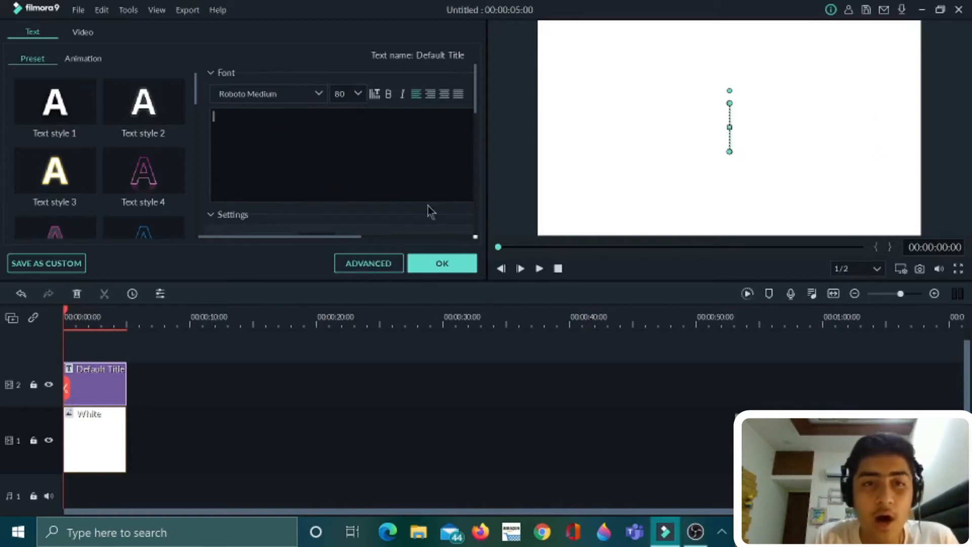
- Insert a rounded rectangle in the advanced text editor and enlarge it to nearly fill the frame, leaving a narrow margin
{"action": "left_click", "coordinate": [374, 274]}
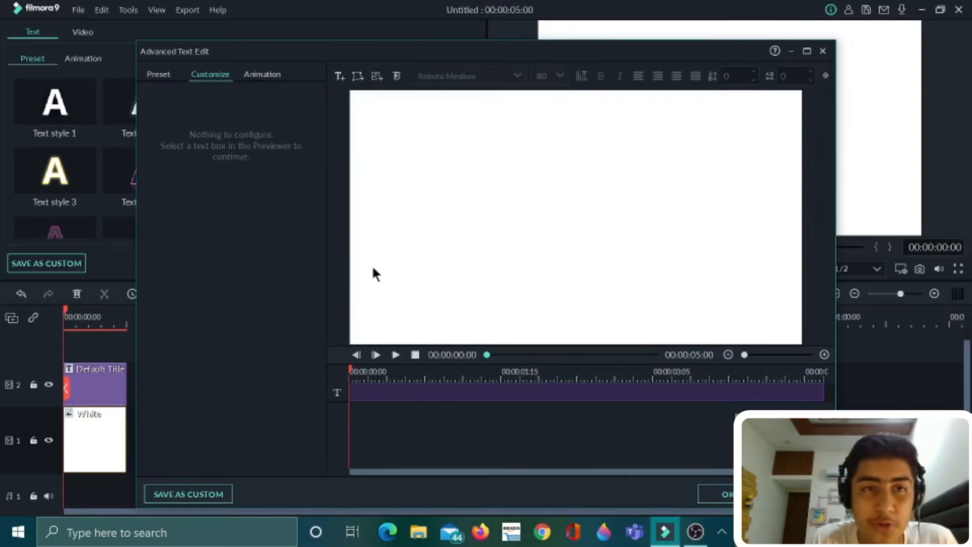
{"action": "left_click", "coordinate": [357, 77]}
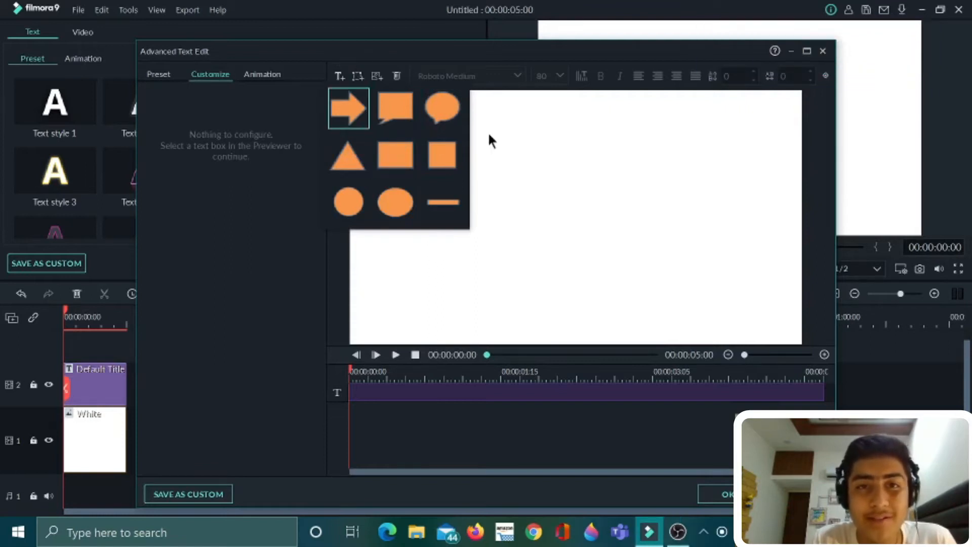
{"action": "left_click", "coordinate": [408, 169]}
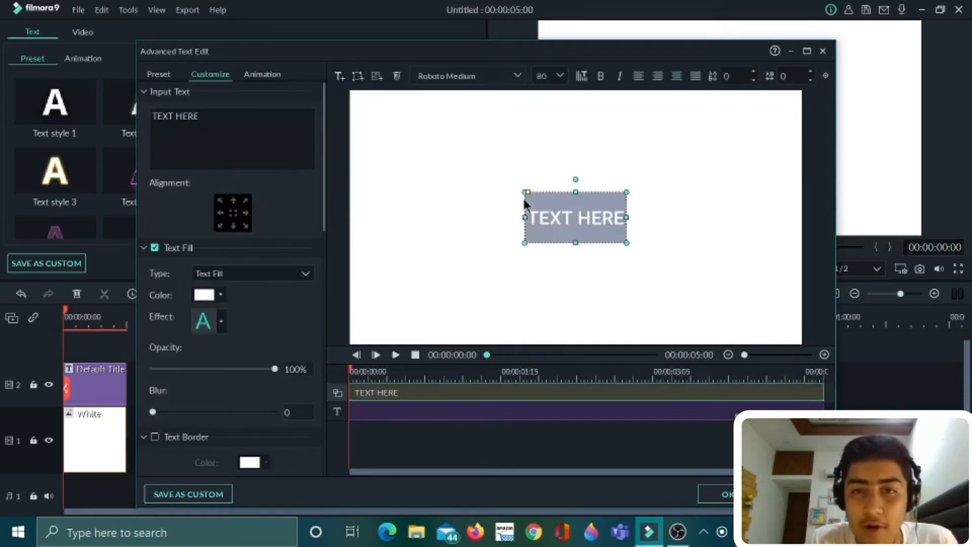
{"action": "left_click_drag", "start_coordinate": [522, 192], "coordinate": [362, 111]}
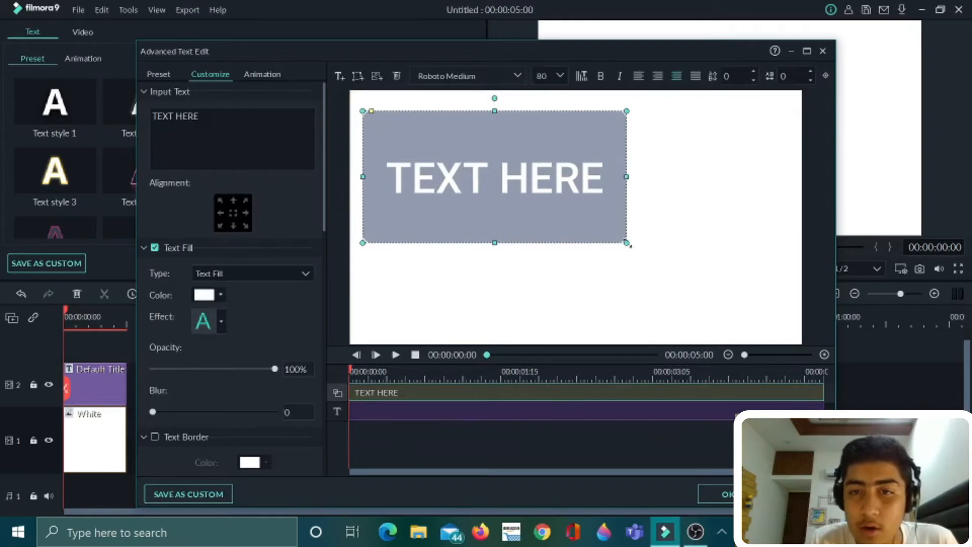
{"action": "left_click_drag", "start_coordinate": [625, 242], "coordinate": [765, 313]}
{"action": "mouse_move", "coordinate": [699, 269]}
{"action": "left_mouse_down"}
{"action": "mouse_move", "coordinate": [726, 285]}
{"action": "mouse_move", "coordinate": [706, 280]}
{"action": "left_mouse_up"}
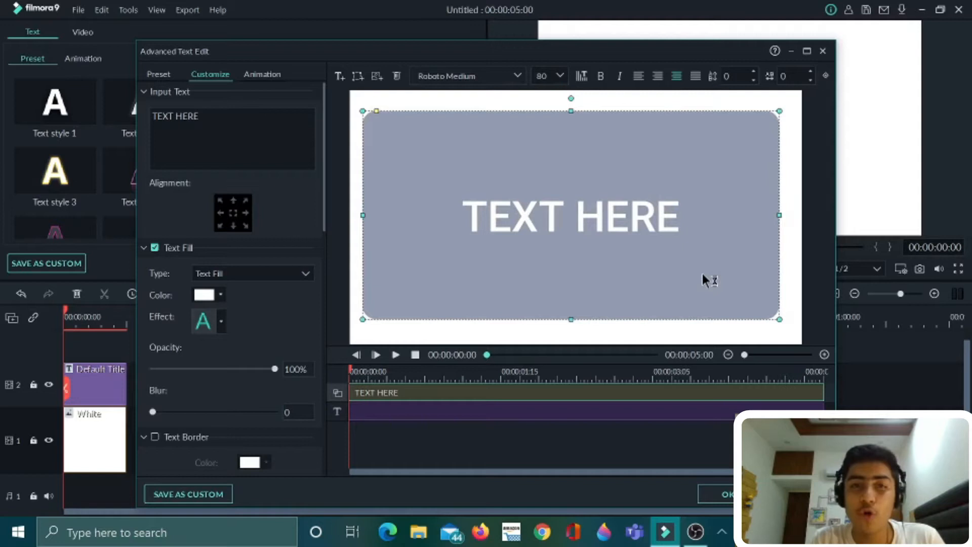
{"action": "left_click", "coordinate": [778, 318]}
{"action": "left_click", "coordinate": [737, 278]}
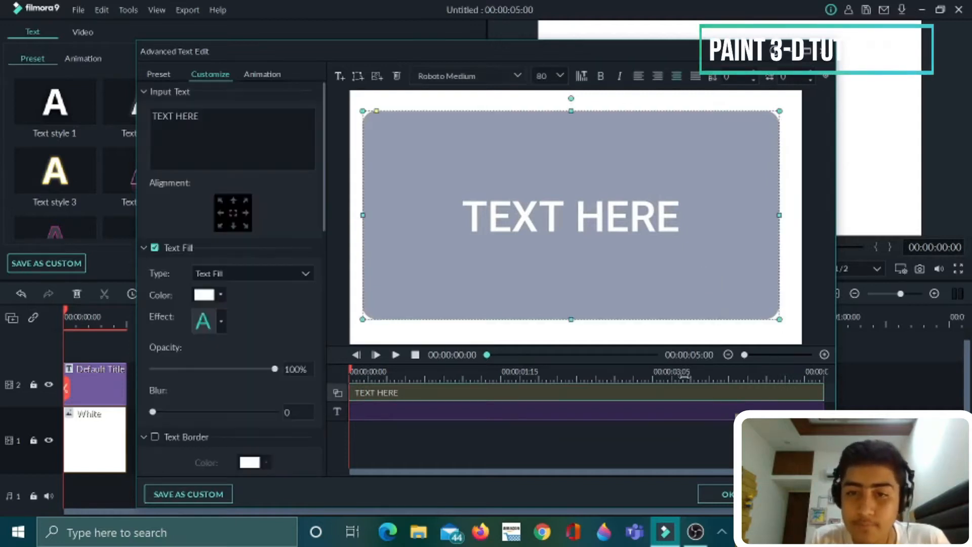
{"action": "left_click_drag", "start_coordinate": [777, 315], "coordinate": [784, 327]}
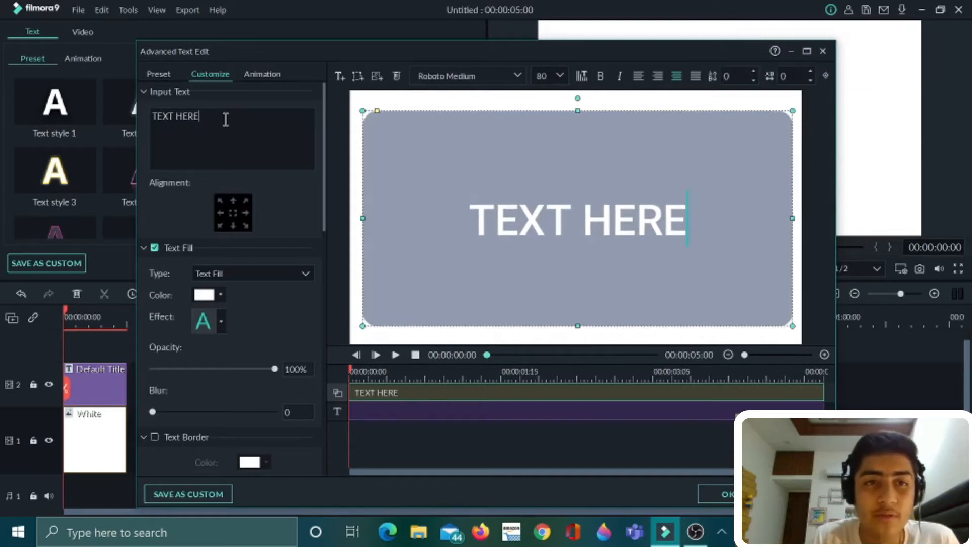
- Delete the placeholder text inside the large rounded rectangle
{"action": "key", "text": "BackSpace"}
{"action": "key", "text": "BackSpace"}
{"action": "key", "text": "BackSpace"}
{"action": "key", "text": "BackSpace"}
{"action": "key", "text": "BackSpace"}
{"action": "key", "text": "BackSpace"}
{"action": "key", "text": "BackSpace"}
{"action": "key", "text": "BackSpace"}
{"action": "key", "text": "BackSpace"}
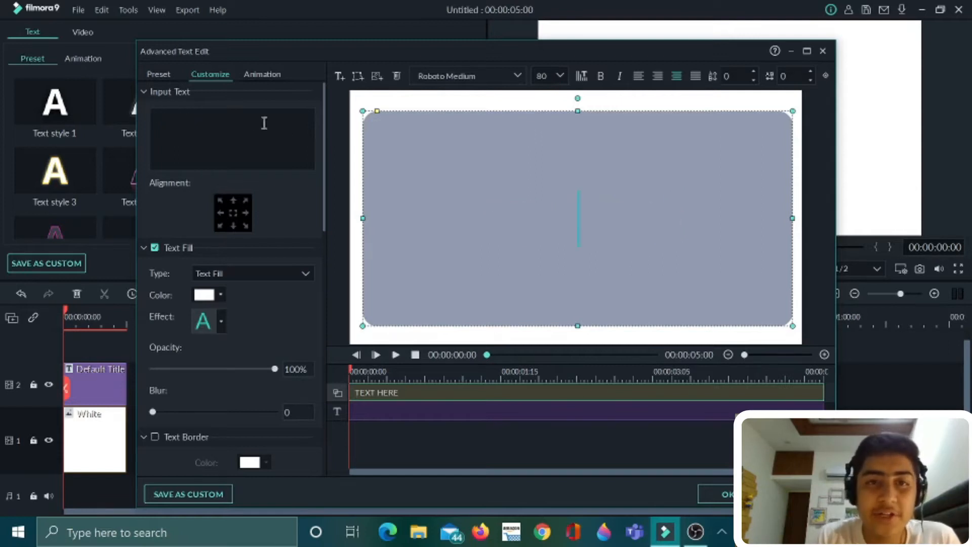
- Set the large rectangle's shape fill to a medium dark blue with 36% opacity
{"action": "scroll", "coordinate": [223, 246], "scroll_direction": "down", "scroll_amount": 10}
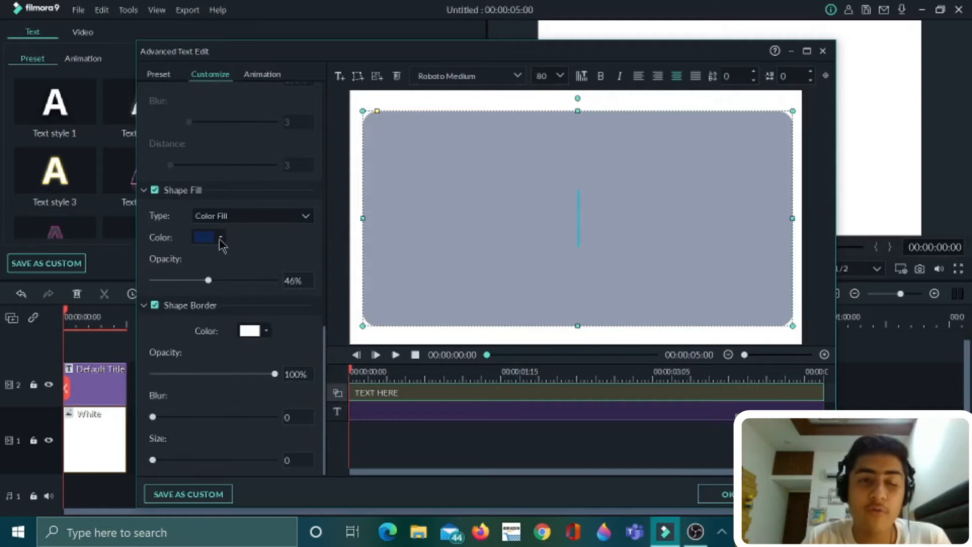
{"action": "left_click", "coordinate": [221, 241]}
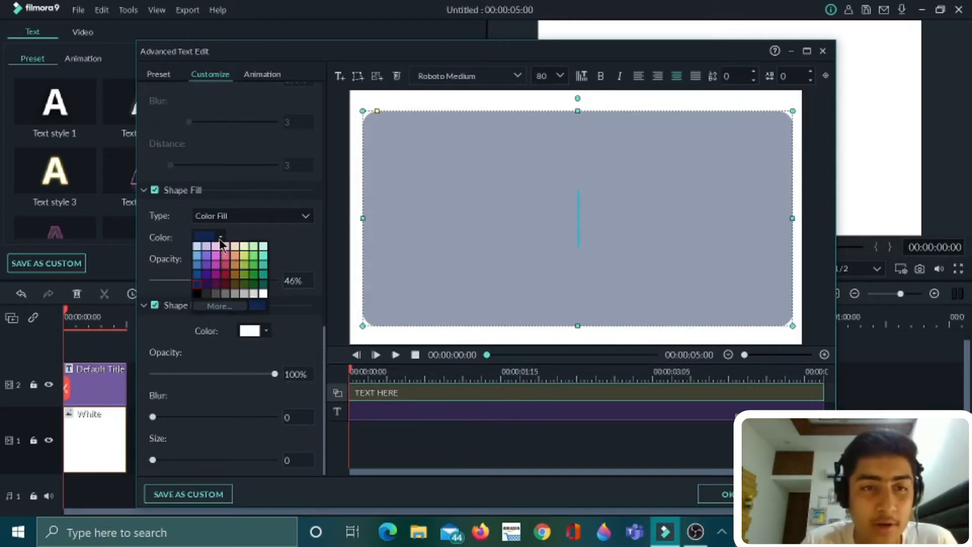
{"action": "left_click", "coordinate": [197, 276]}
{"action": "left_click_drag", "start_coordinate": [211, 284], "coordinate": [200, 284]}
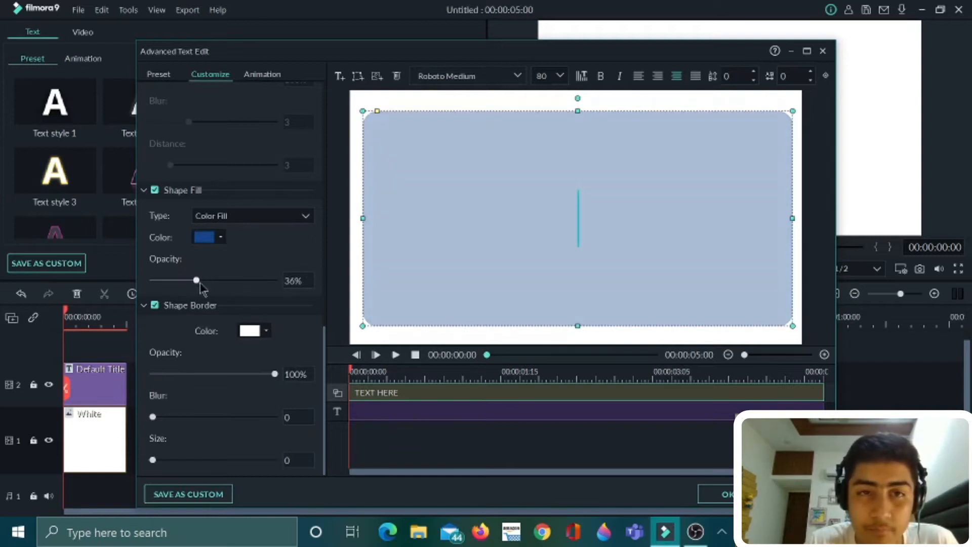
- Insert a second rounded rectangle and size it to sit centered just inside the first one
{"action": "left_click", "coordinate": [358, 76]}
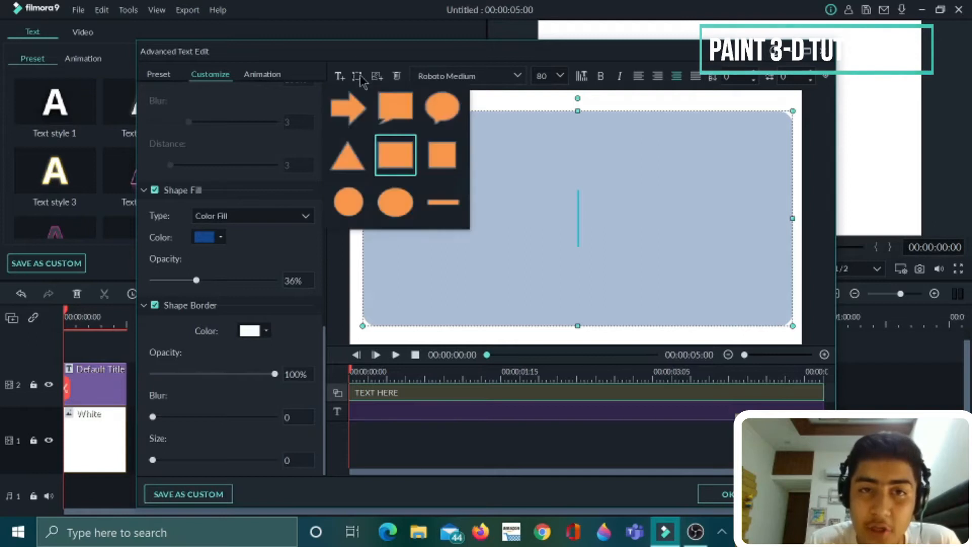
{"action": "left_click", "coordinate": [405, 147]}
{"action": "left_click_drag", "start_coordinate": [490, 181], "coordinate": [388, 123]}
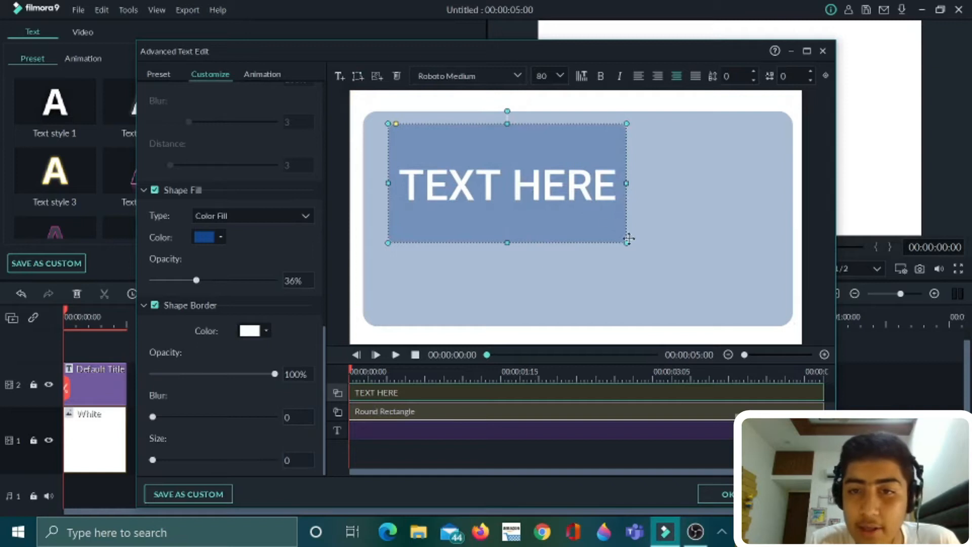
{"action": "left_click_drag", "start_coordinate": [650, 256], "coordinate": [700, 286]}
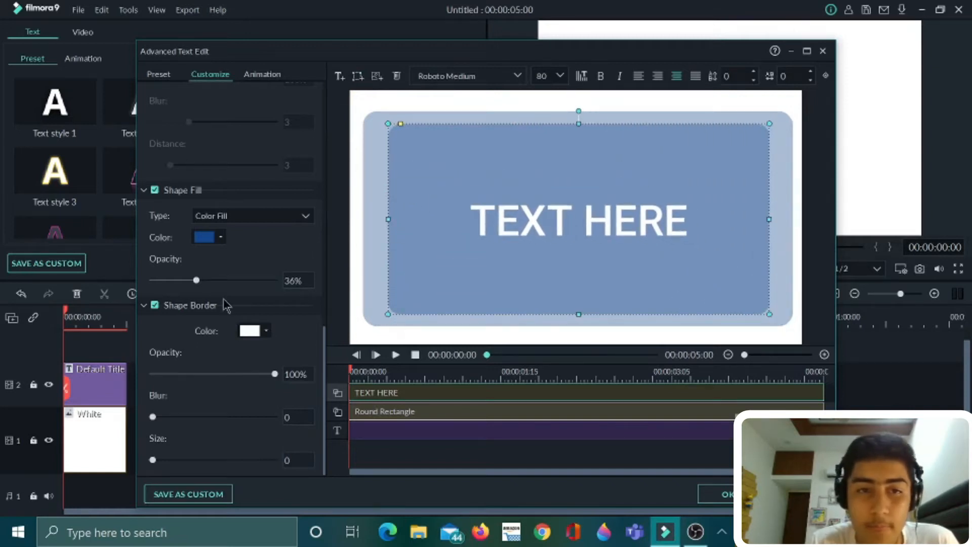
- Set the second rectangle's fill opacity to 46% and delete its placeholder text
{"action": "left_click_drag", "start_coordinate": [197, 281], "coordinate": [208, 282]}
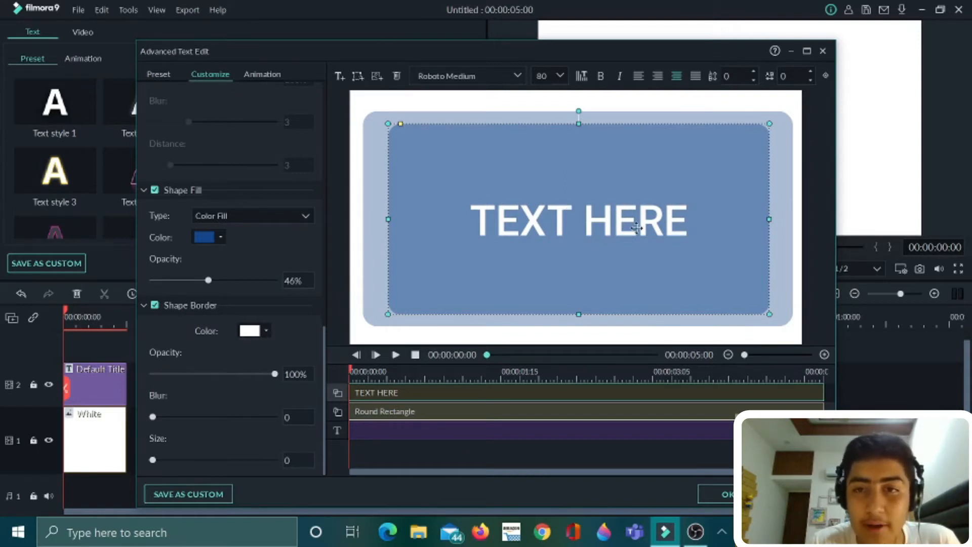
{"action": "key", "text": "BackSpace"}
{"action": "key", "text": "BackSpace"}
{"action": "key", "text": "BackSpace"}
{"action": "key", "text": "BackSpace"}
{"action": "key", "text": "BackSpace"}
{"action": "key", "text": "BackSpace"}
{"action": "key", "text": "BackSpace"}
{"action": "key", "text": "BackSpace"}
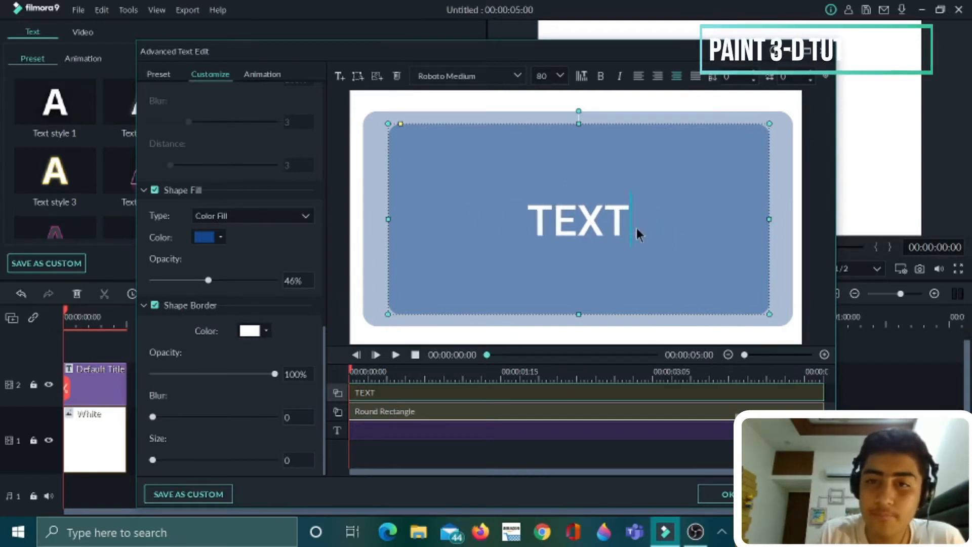
{"action": "key", "text": "BackSpace"}
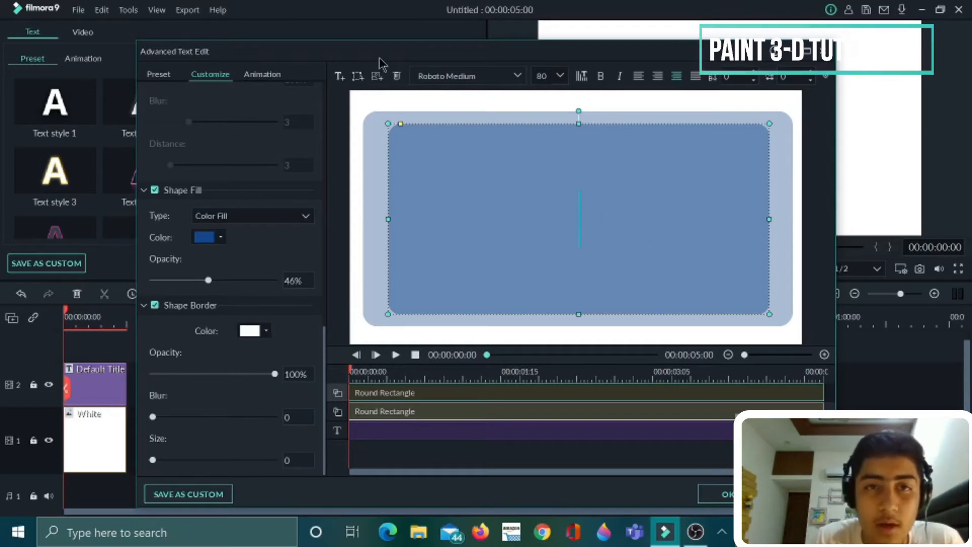
- Insert a third rounded rectangle and size it to sit centered just inside the second one
{"action": "left_click", "coordinate": [362, 76]}
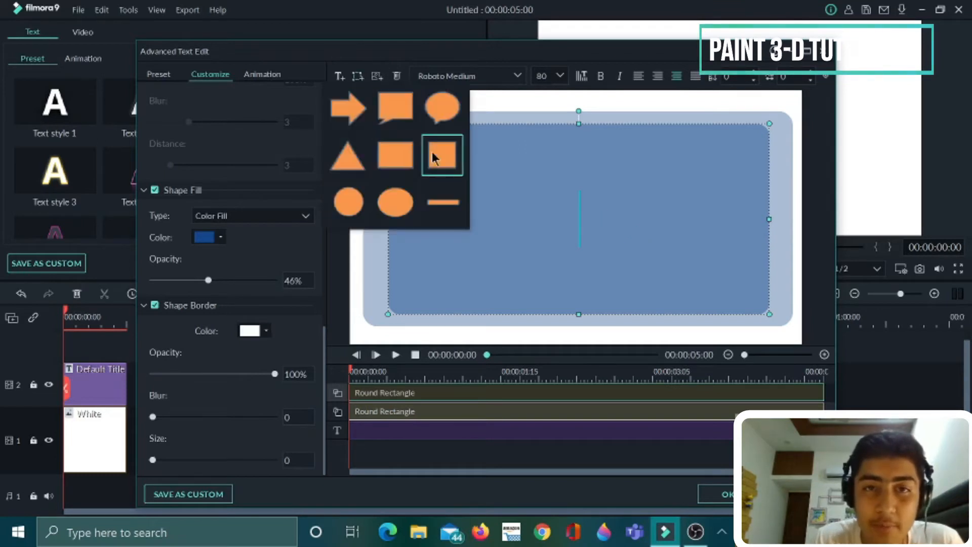
{"action": "left_click", "coordinate": [402, 154]}
{"action": "left_click_drag", "start_coordinate": [525, 191], "coordinate": [470, 178]}
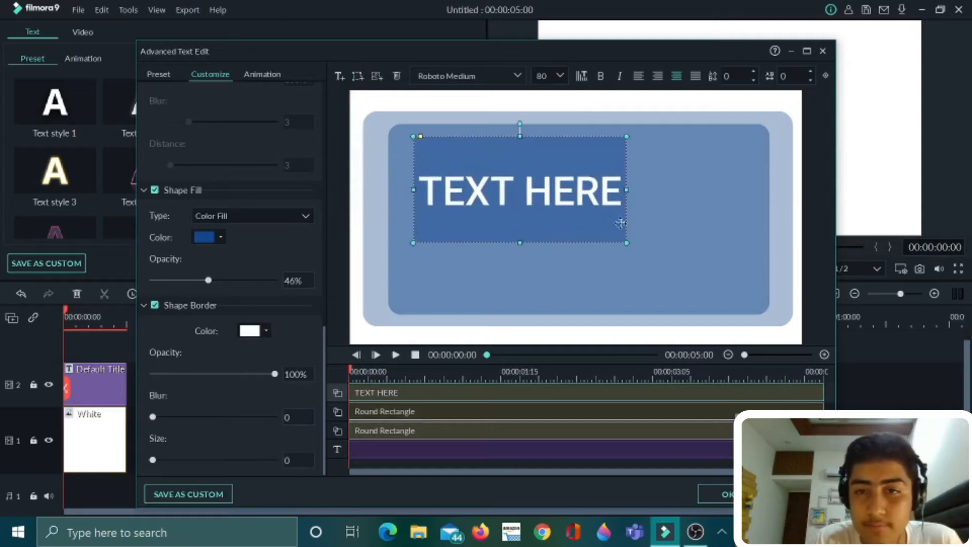
{"action": "left_click_drag", "start_coordinate": [644, 249], "coordinate": [685, 273]}
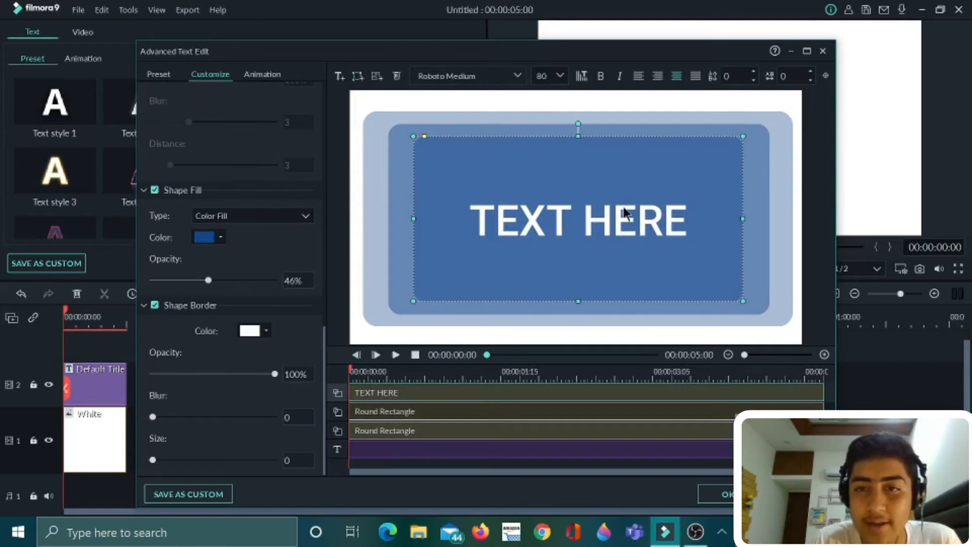
- Delete the placeholder text inside the innermost rectangle
{"action": "key", "text": "BackSpace"}
{"action": "key", "text": "BackSpace"}
{"action": "key", "text": "BackSpace"}
{"action": "key", "text": "BackSpace"}
{"action": "key", "text": "BackSpace"}
{"action": "key", "text": "BackSpace"}
{"action": "key", "text": "BackSpace"}
{"action": "key", "text": "BackSpace"}
{"action": "key", "text": "BackSpace"}
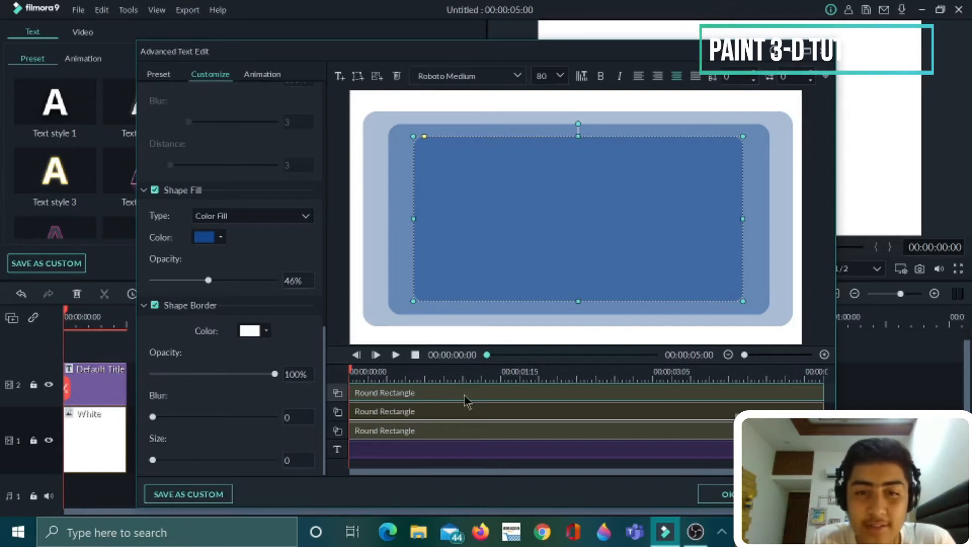
- Apply Up Dir Insert animation to the innermost and outermost rectangles and Down Insert to the middle one, and accept the advanced text edits
{"action": "left_click", "coordinate": [269, 76]}
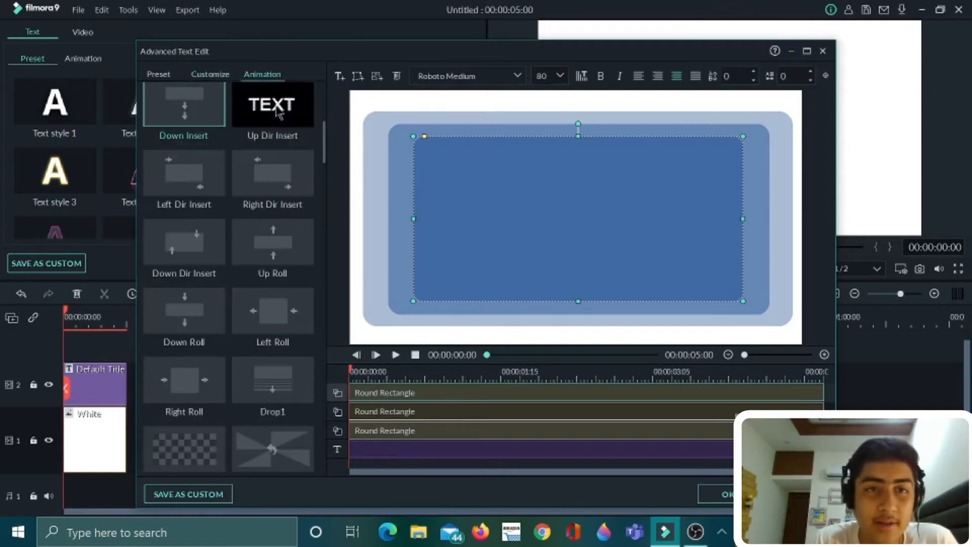
{"action": "double_click", "coordinate": [292, 109]}
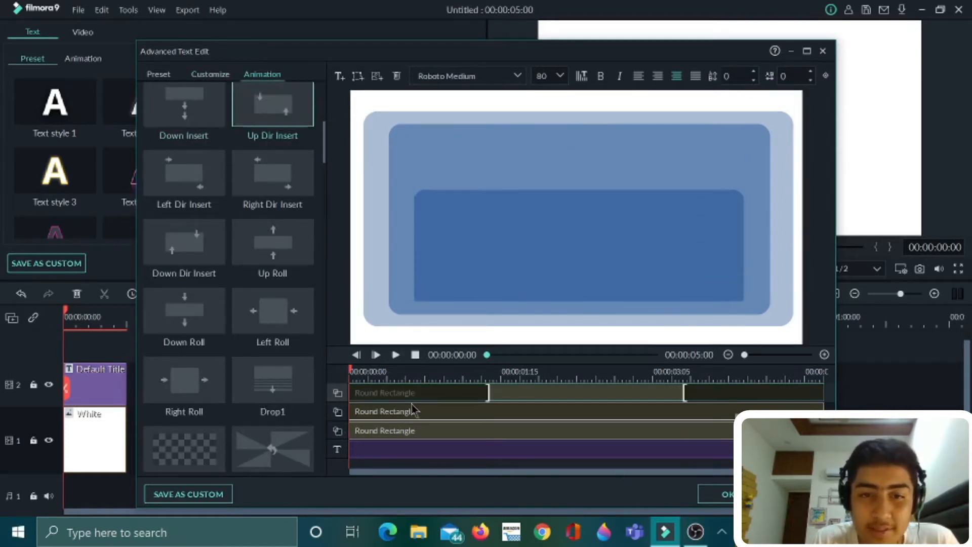
{"action": "double_click", "coordinate": [184, 122]}
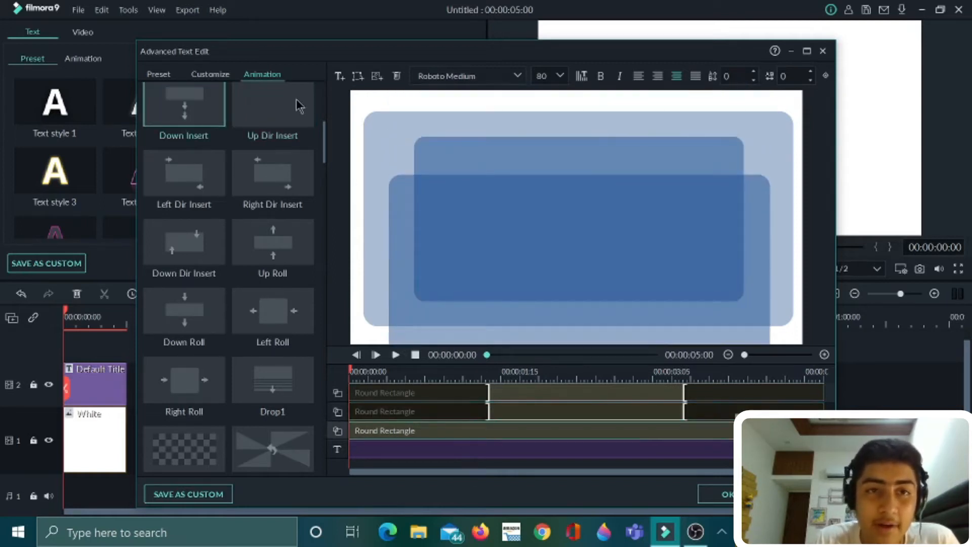
{"action": "double_click", "coordinate": [272, 107]}
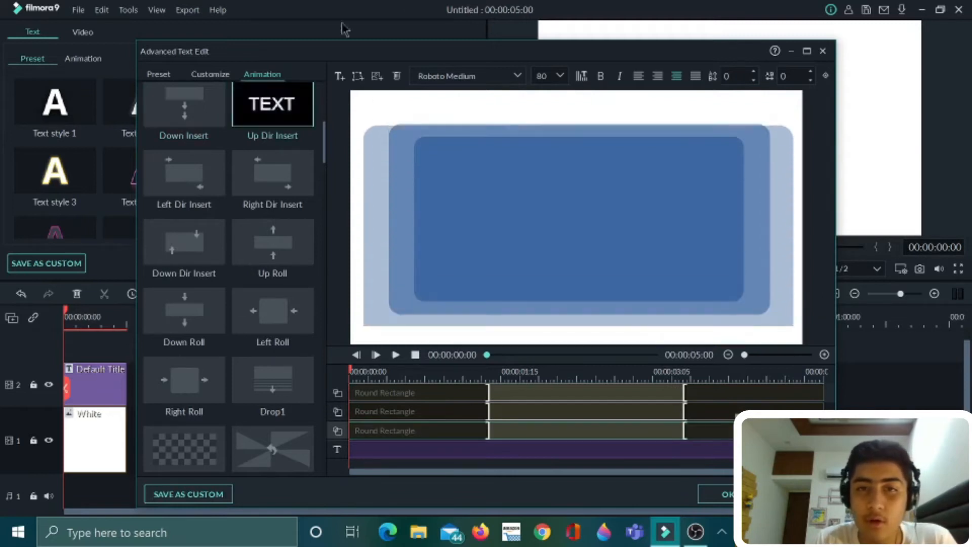
{"action": "left_click", "coordinate": [676, 395]}
{"action": "left_click", "coordinate": [719, 494]}
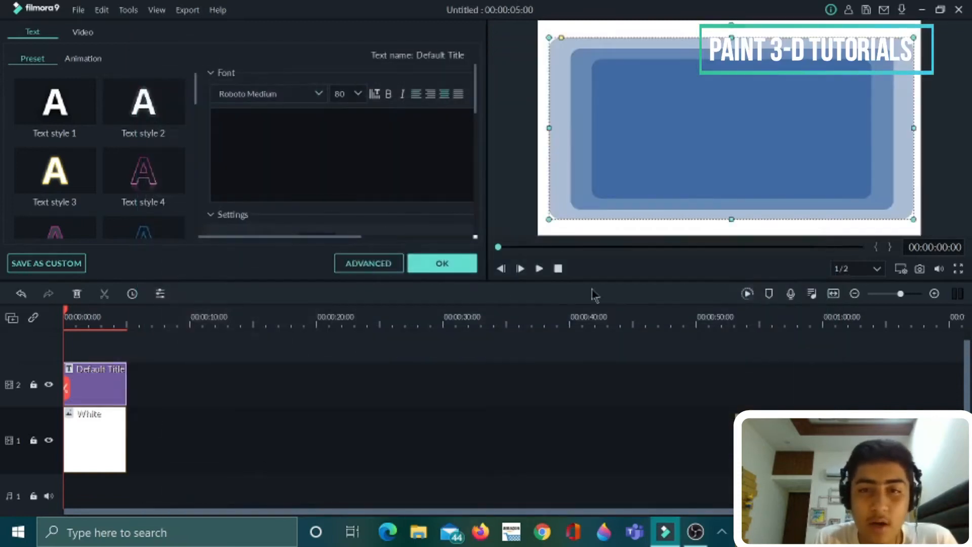
- Play the rectangle animation through, return the playhead to the start, and confirm the title edits
{"action": "left_click", "coordinate": [539, 270]}
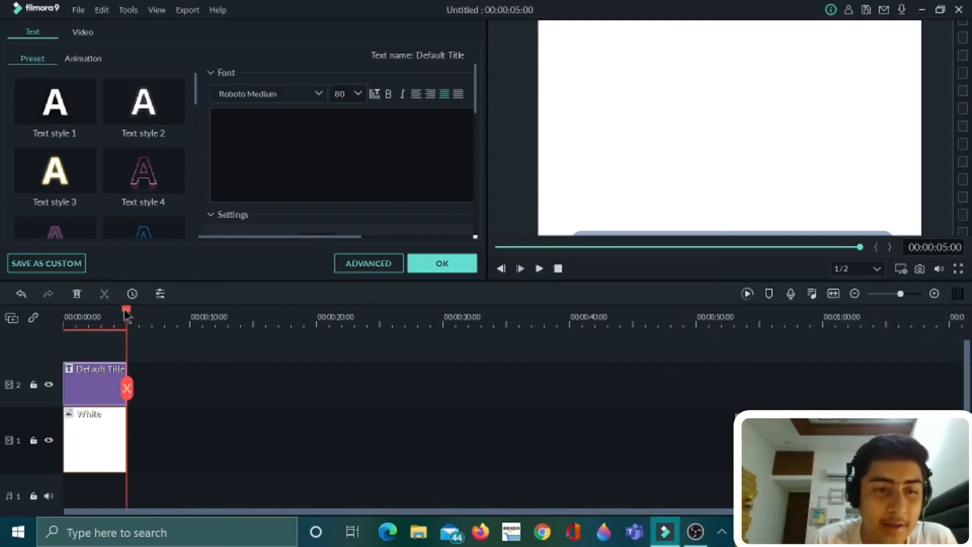
{"action": "left_click_drag", "start_coordinate": [128, 317], "coordinate": [18, 326]}
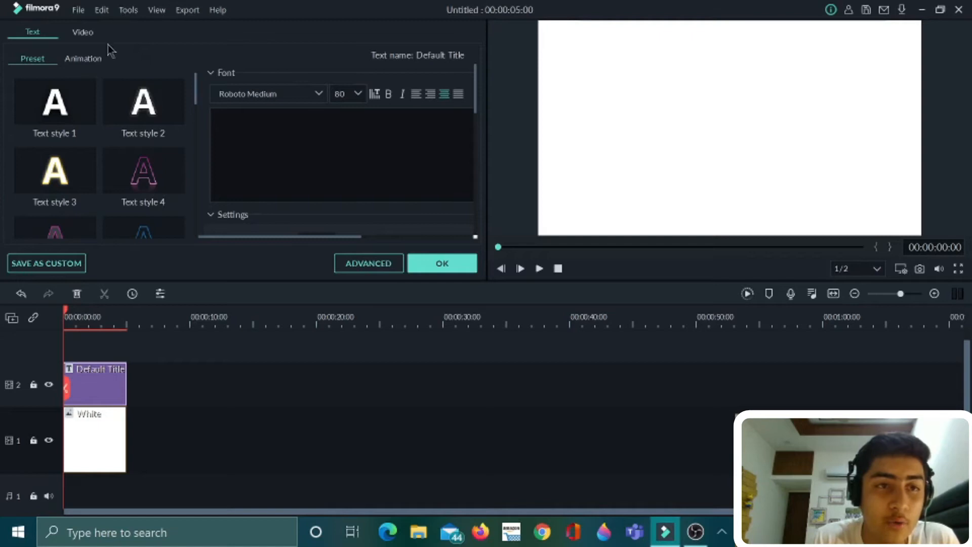
{"action": "left_click", "coordinate": [441, 264]}
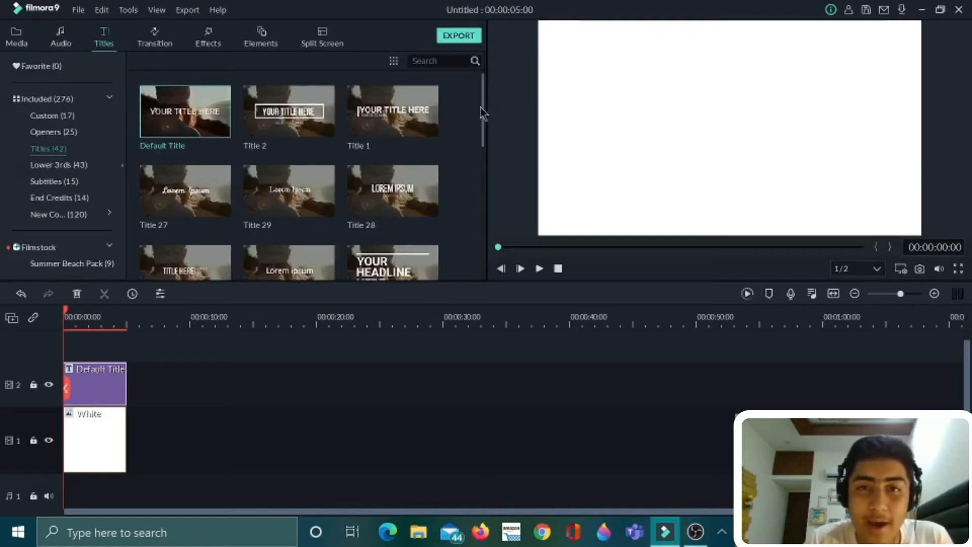
- Add Title 38 on a new track above the Default Title at the start of the timeline
{"action": "left_click_drag", "start_coordinate": [483, 112], "coordinate": [490, 224]}
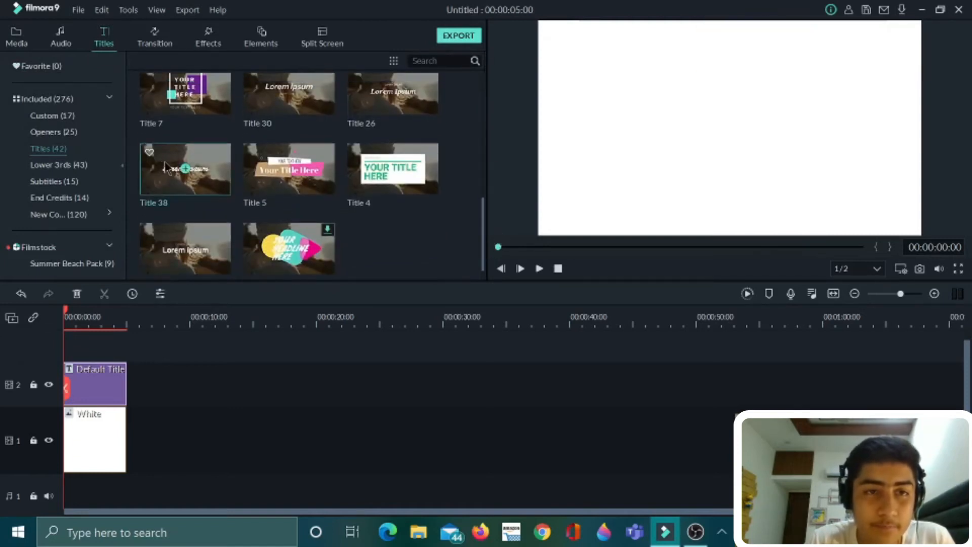
{"action": "left_click_drag", "start_coordinate": [211, 162], "coordinate": [68, 346]}
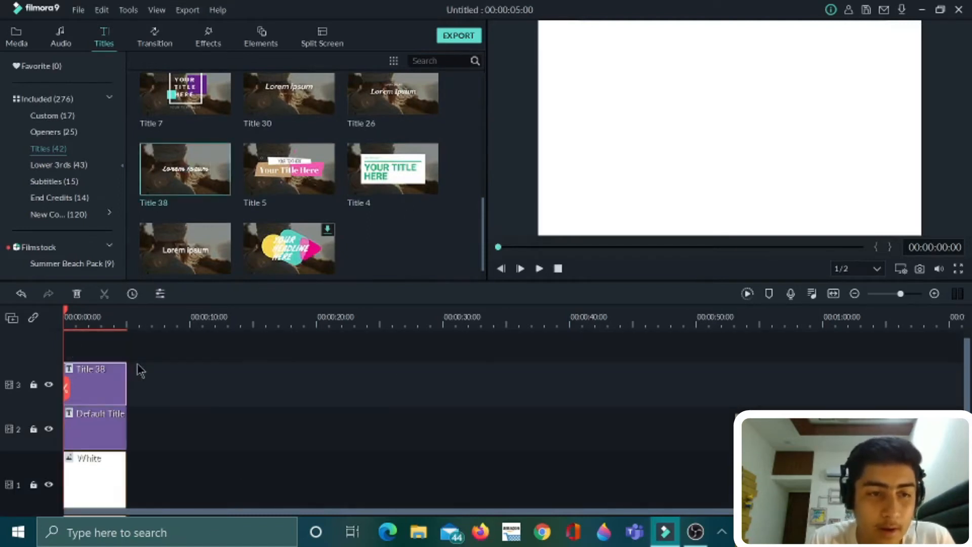
- Replace the Title 38 text with "thanks for watching" and resize it to fit across the innermost rectangle
{"action": "double_click", "coordinate": [113, 373]}
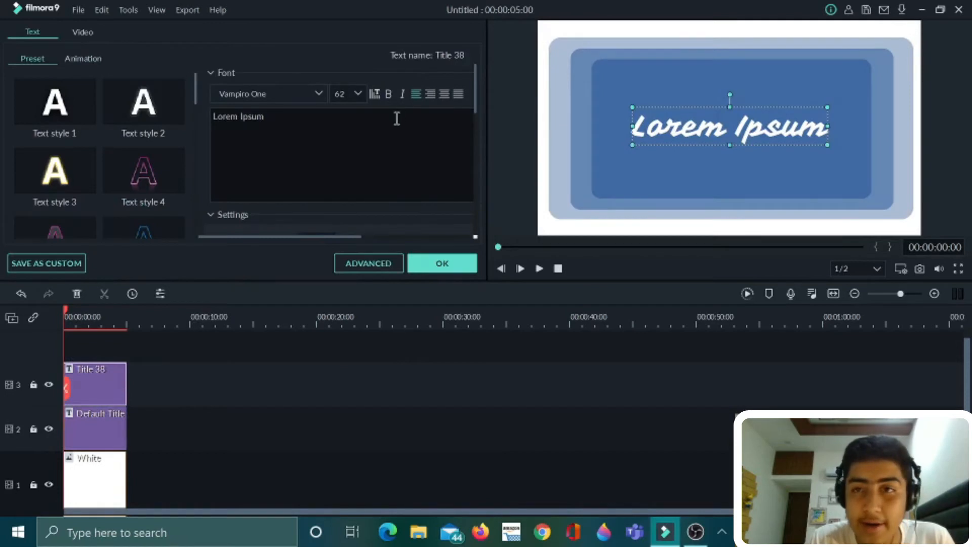
{"action": "key", "text": "BackSpace"}
{"action": "key", "text": "BackSpace"}
{"action": "key", "text": "BackSpace"}
{"action": "key", "text": "BackSpace"}
{"action": "key", "text": "BackSpace"}
{"action": "key", "text": "BackSpace"}
{"action": "key", "text": "BackSpace"}
{"action": "key", "text": "BackSpace"}
{"action": "key", "text": "BackSpace"}
{"action": "key", "text": "BackSpace"}
{"action": "key", "text": "BackSpace"}
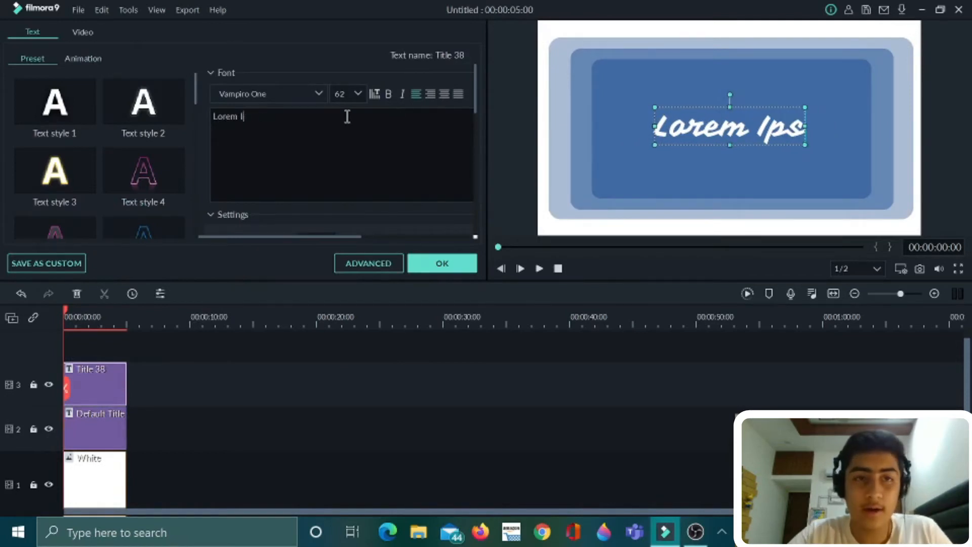
{"action": "key", "text": "Caps_Lock"}
{"action": "type", "text": "thanks for watch"}
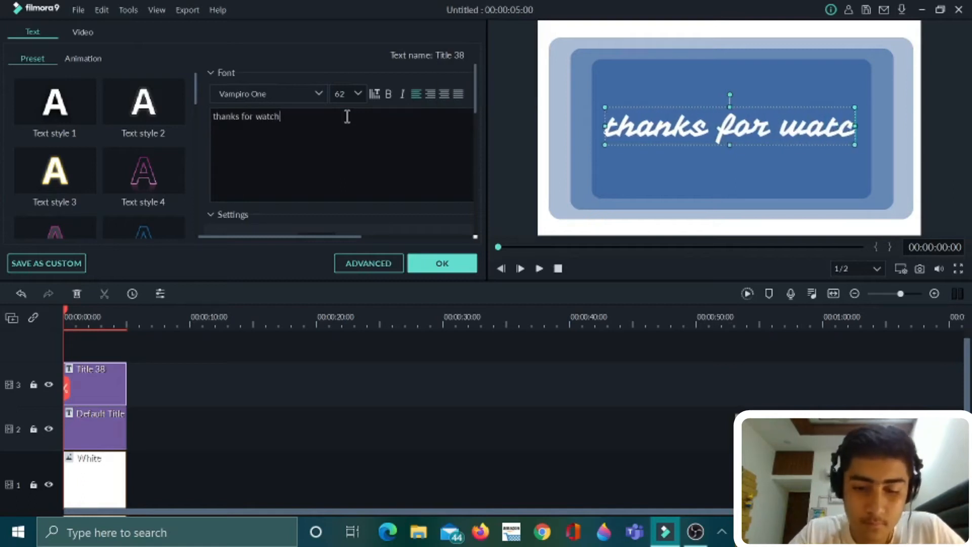
{"action": "type", "text": "ing"}
{"action": "left_click_drag", "start_coordinate": [887, 145], "coordinate": [854, 140]}
{"action": "left_click_drag", "start_coordinate": [724, 110], "coordinate": [747, 117]}
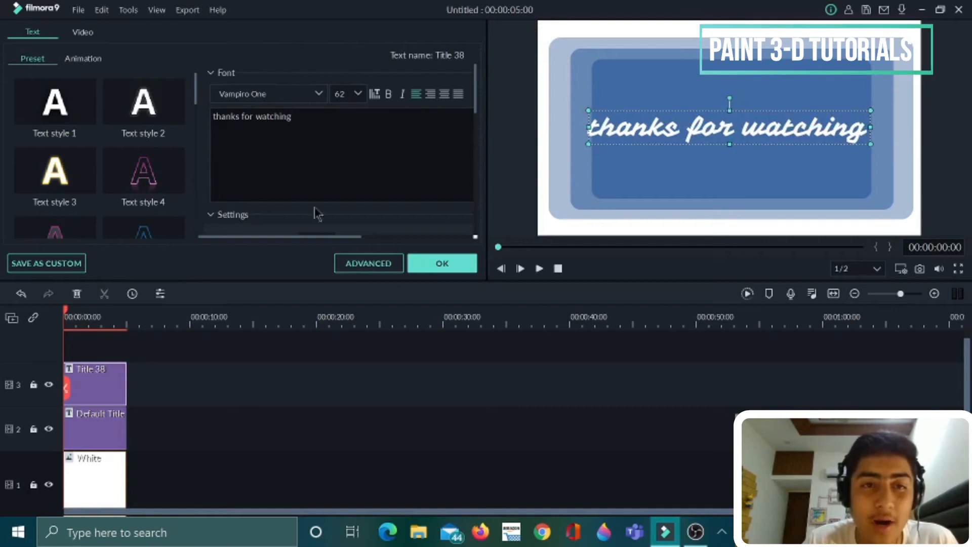
- Apply the Type Writer animation to the "thanks for watching" text and confirm the title edits
{"action": "left_click", "coordinate": [93, 60]}
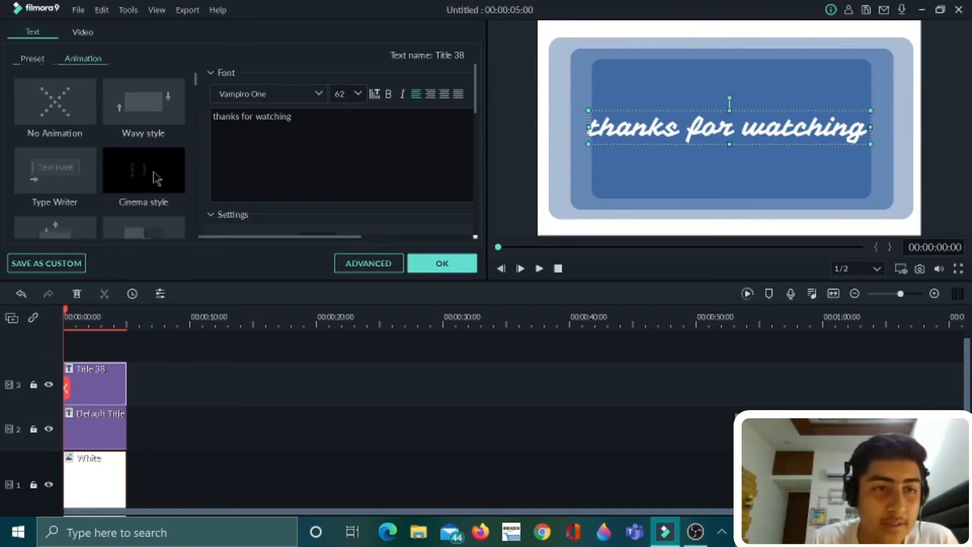
{"action": "left_click", "coordinate": [85, 183]}
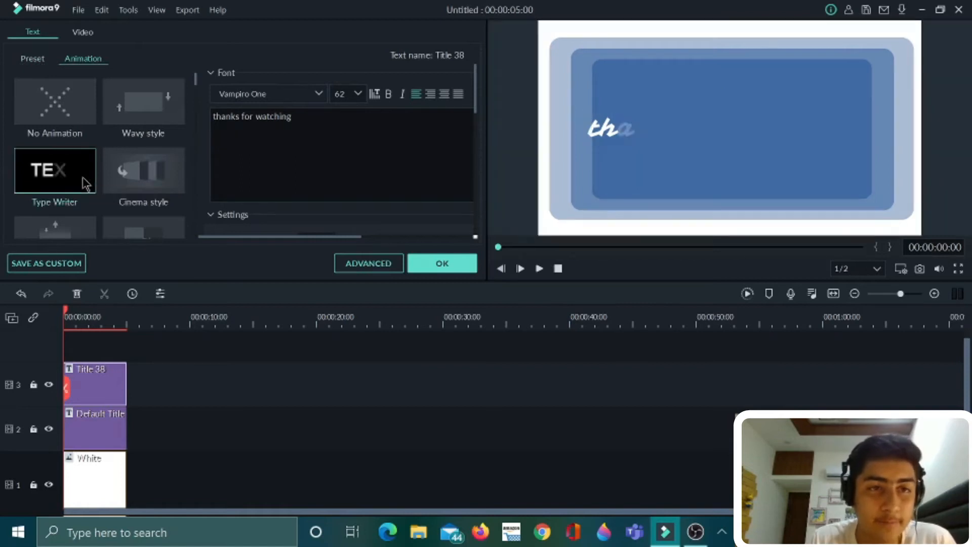
{"action": "left_click", "coordinate": [466, 261]}
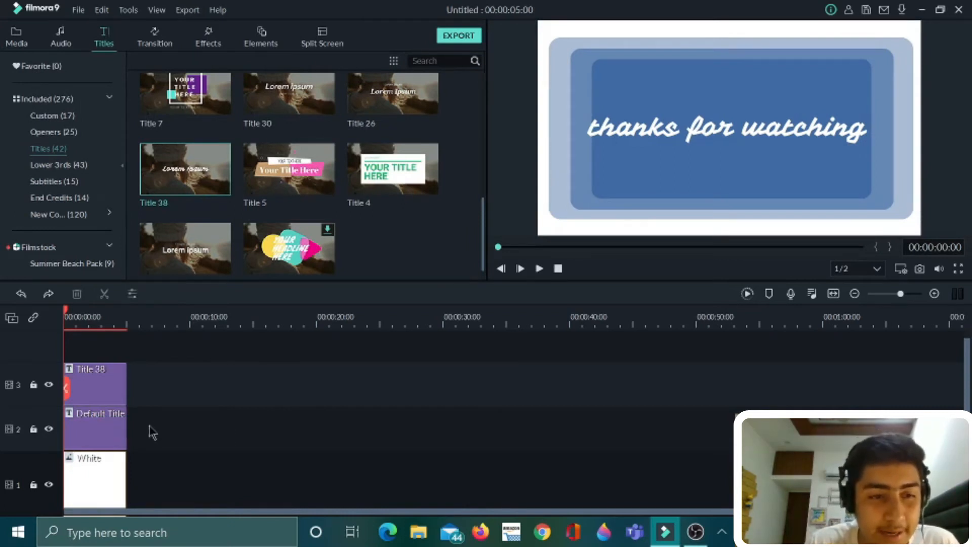
- Copy the Default Title and White clips and paste them at 00:00:05:01, directly after the originals
{"action": "left_click_drag", "start_coordinate": [148, 424], "coordinate": [84, 506]}
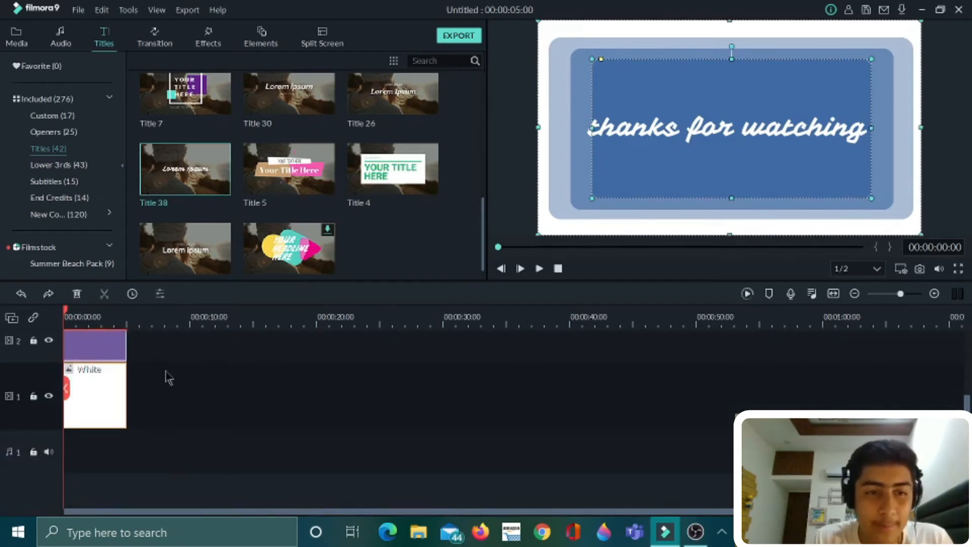
{"action": "left_click_drag", "start_coordinate": [66, 388], "coordinate": [126, 388]}
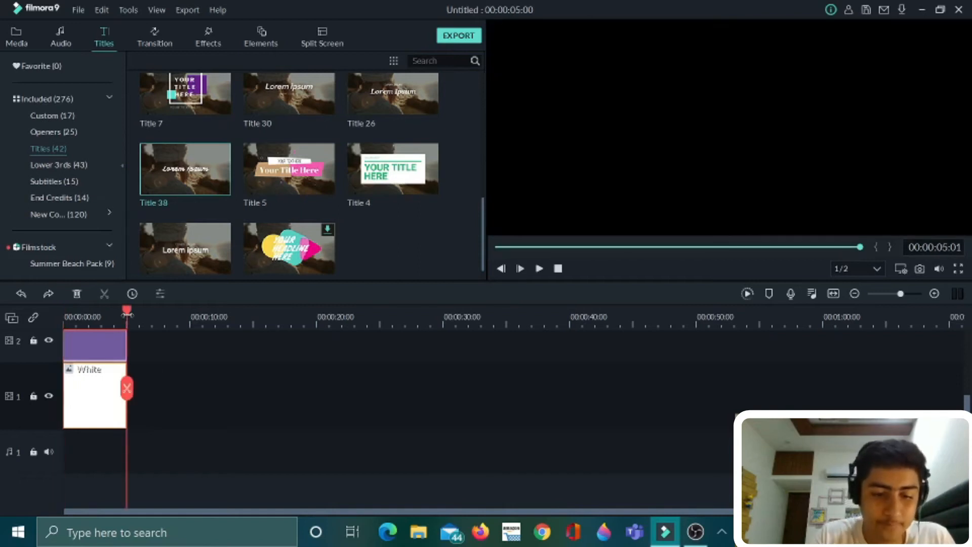
{"action": "key", "text": "ctrl+v"}
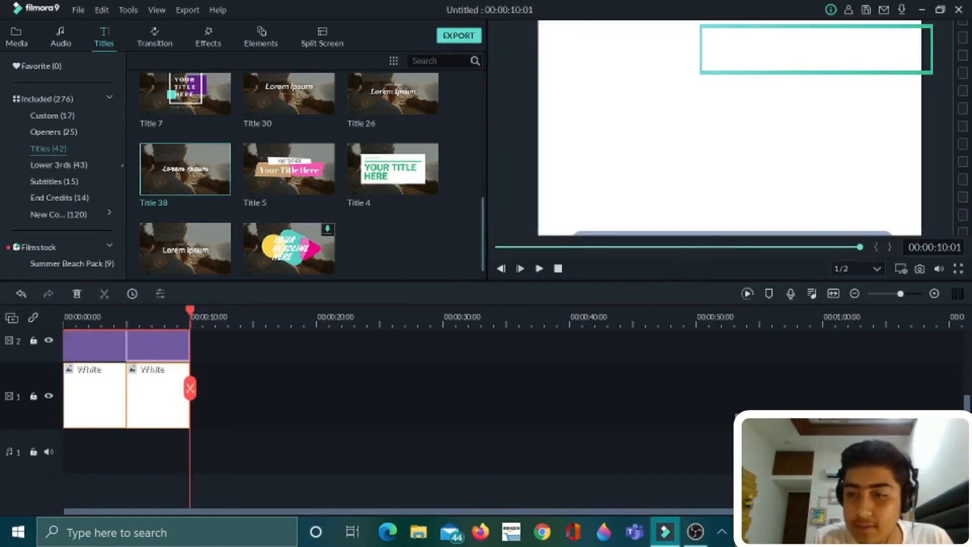
{"action": "left_click_drag", "start_coordinate": [966, 465], "coordinate": [970, 403]}
{"action": "scroll", "coordinate": [355, 405], "scroll_direction": "down", "scroll_amount": 1}
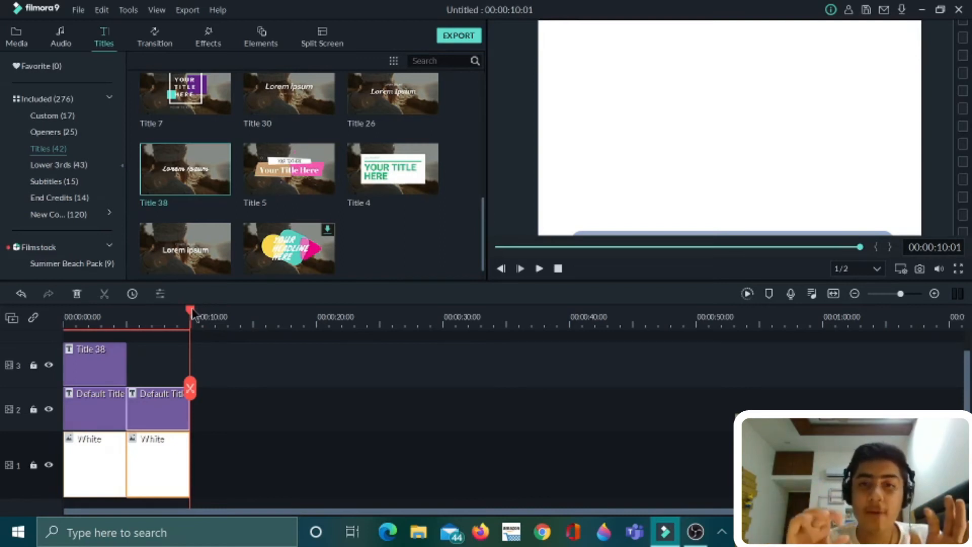
- In the second Default Title's advanced editor, add a teal rectangle without text in the upper-left area of the innermost rectangle
{"action": "left_click_drag", "start_coordinate": [190, 311], "coordinate": [126, 312]}
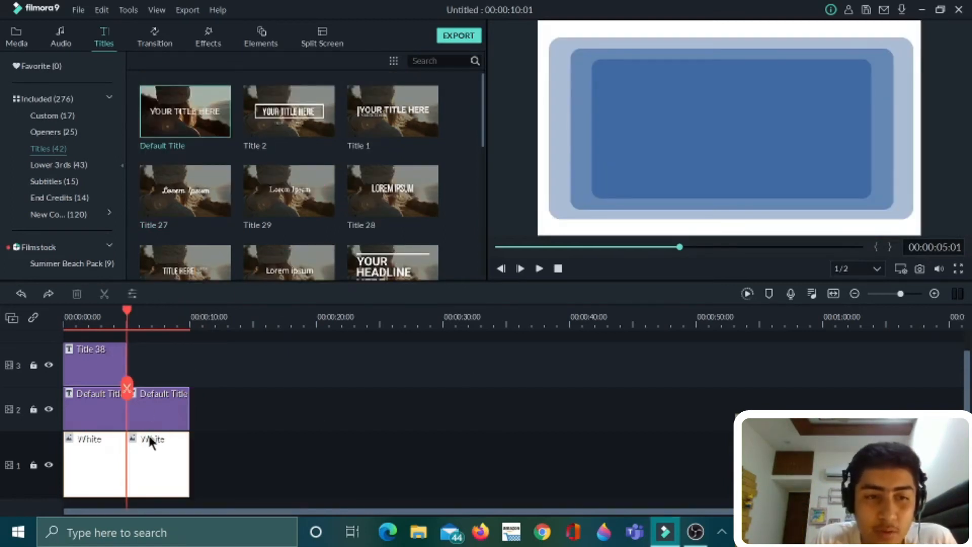
{"action": "double_click", "coordinate": [153, 409]}
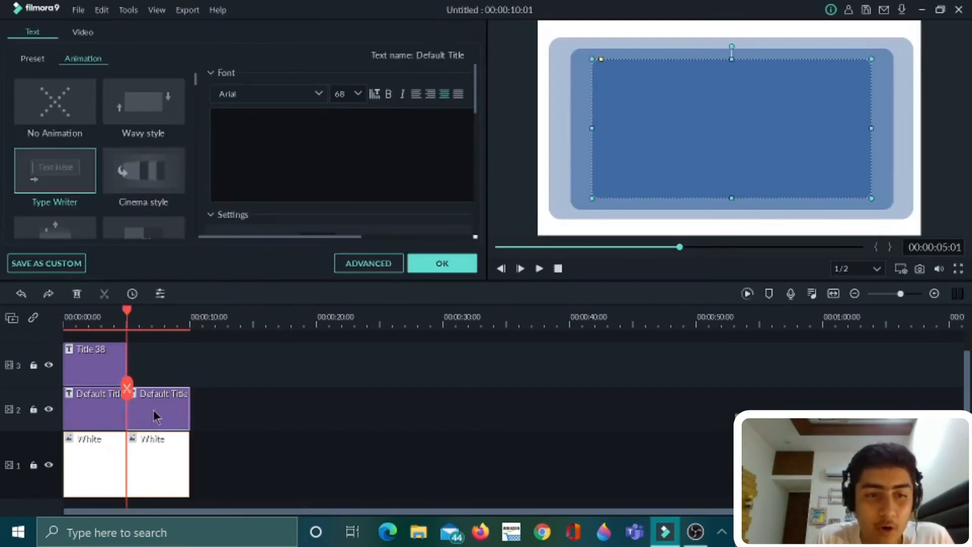
{"action": "left_click", "coordinate": [364, 259]}
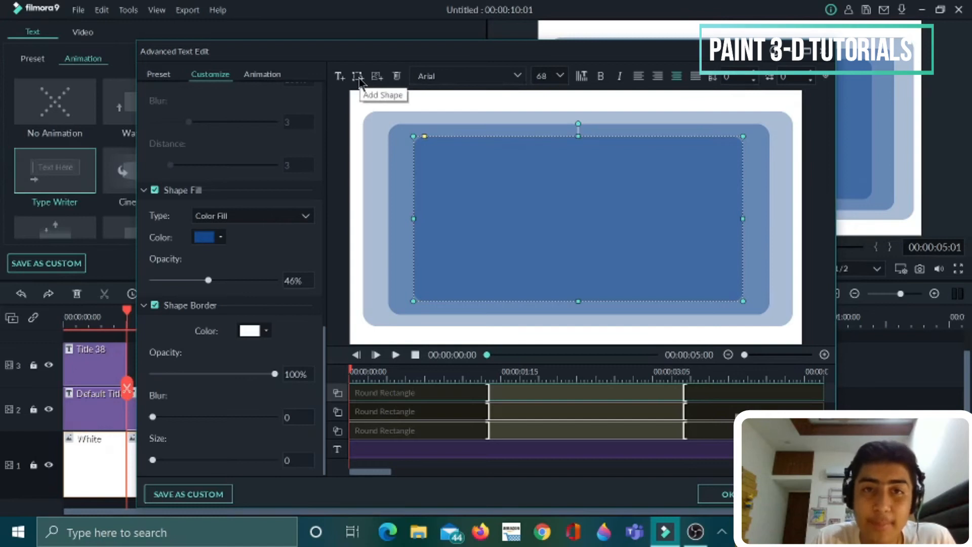
{"action": "left_click", "coordinate": [359, 77]}
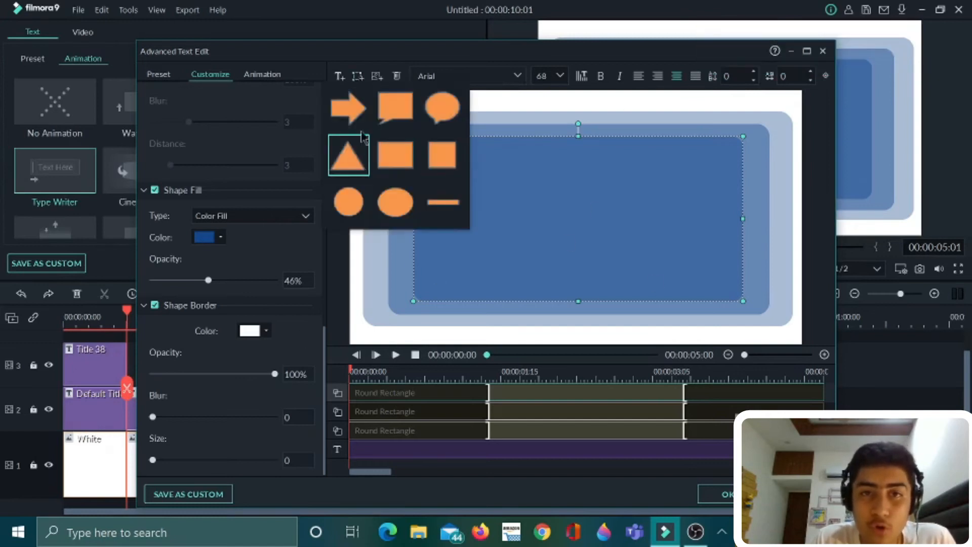
{"action": "left_click", "coordinate": [387, 147]}
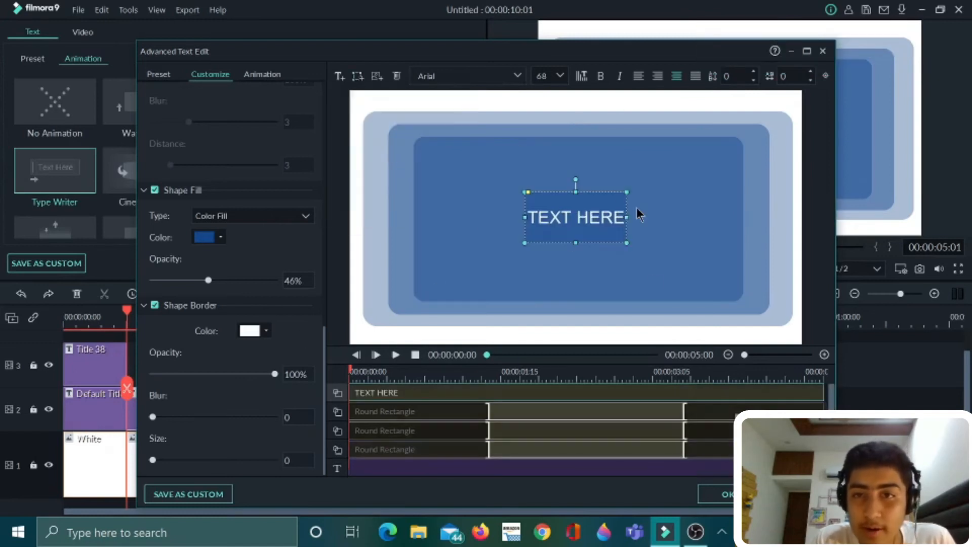
{"action": "mouse_move", "coordinate": [627, 245]}
{"action": "left_mouse_down"}
{"action": "mouse_move", "coordinate": [640, 249]}
{"action": "mouse_move", "coordinate": [588, 262]}
{"action": "mouse_move", "coordinate": [627, 255]}
{"action": "mouse_move", "coordinate": [515, 223]}
{"action": "mouse_move", "coordinate": [491, 199]}
{"action": "left_mouse_up"}
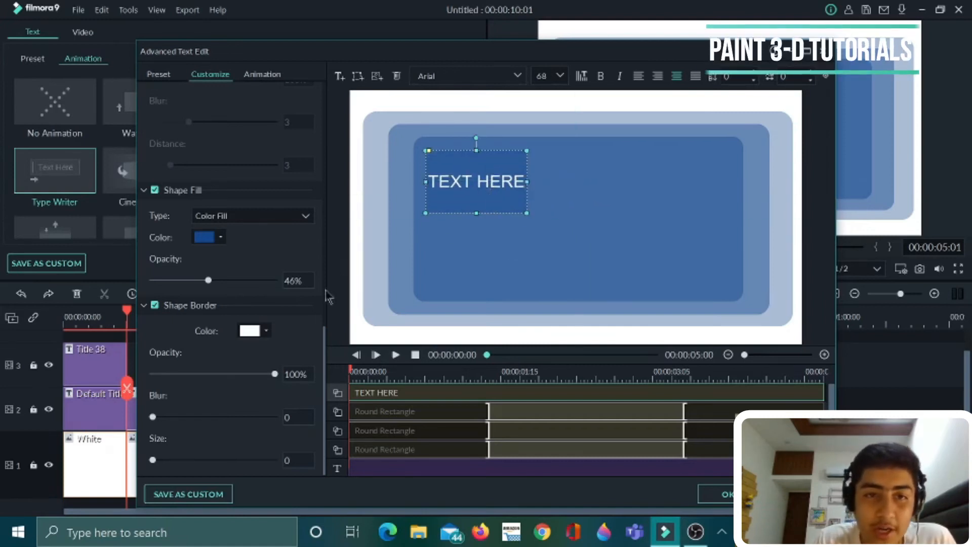
{"action": "left_click", "coordinate": [220, 236]}
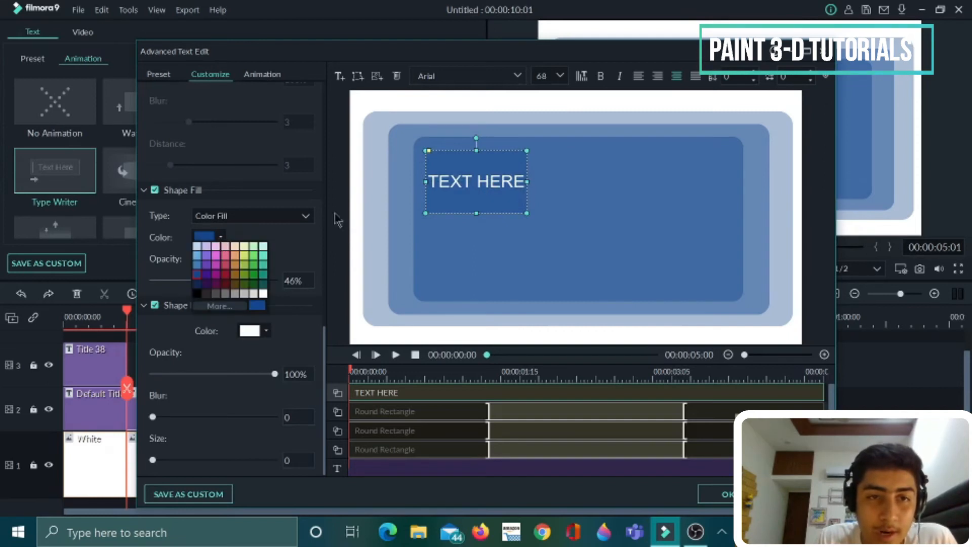
{"action": "left_click", "coordinate": [263, 277]}
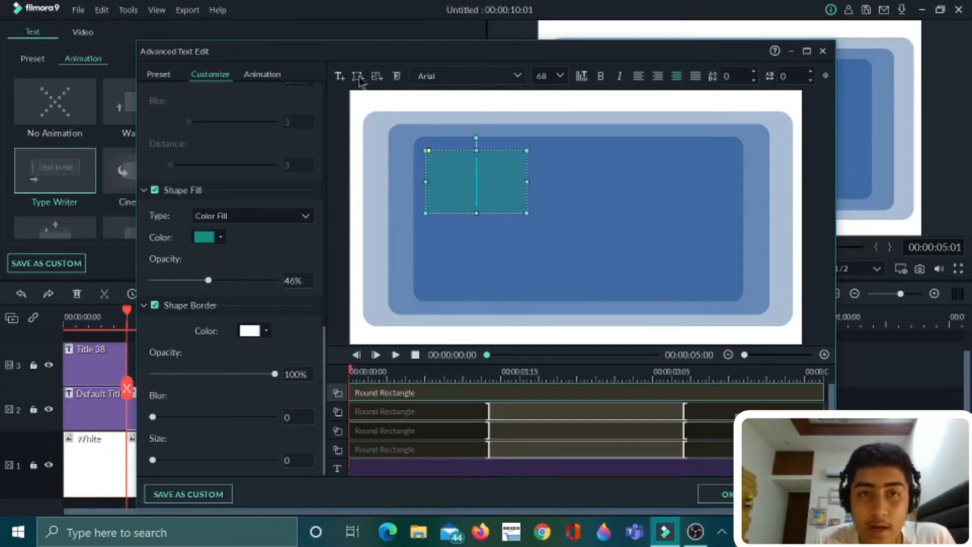
- Add a small teal circle without text in the lower-right area of the innermost rectangle, and accept the title edits
{"action": "left_click", "coordinate": [358, 77]}
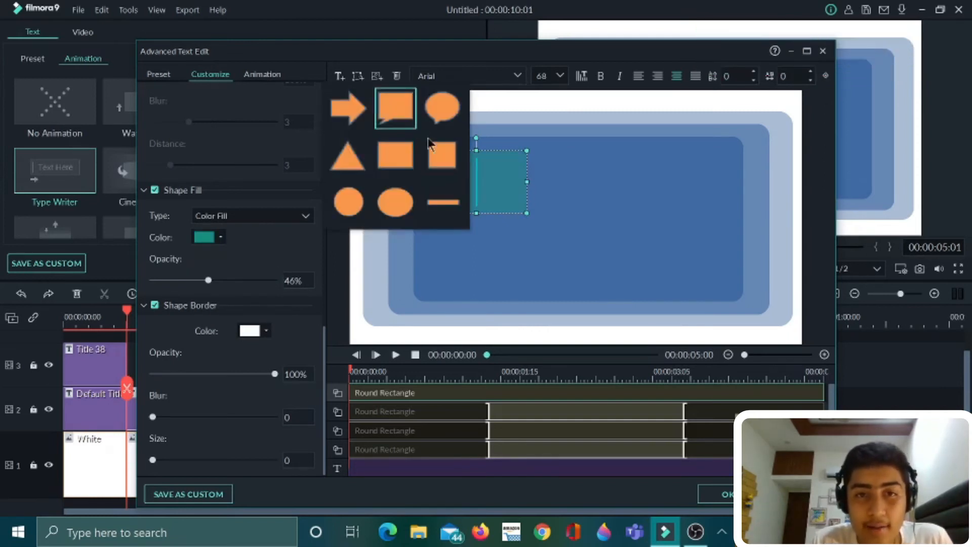
{"action": "left_click", "coordinate": [340, 203]}
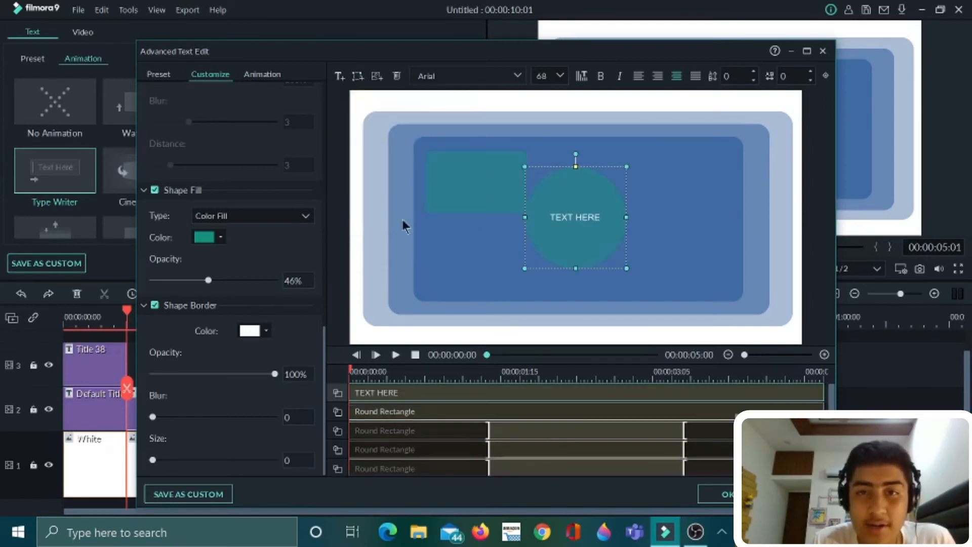
{"action": "left_click_drag", "start_coordinate": [630, 270], "coordinate": [677, 265]}
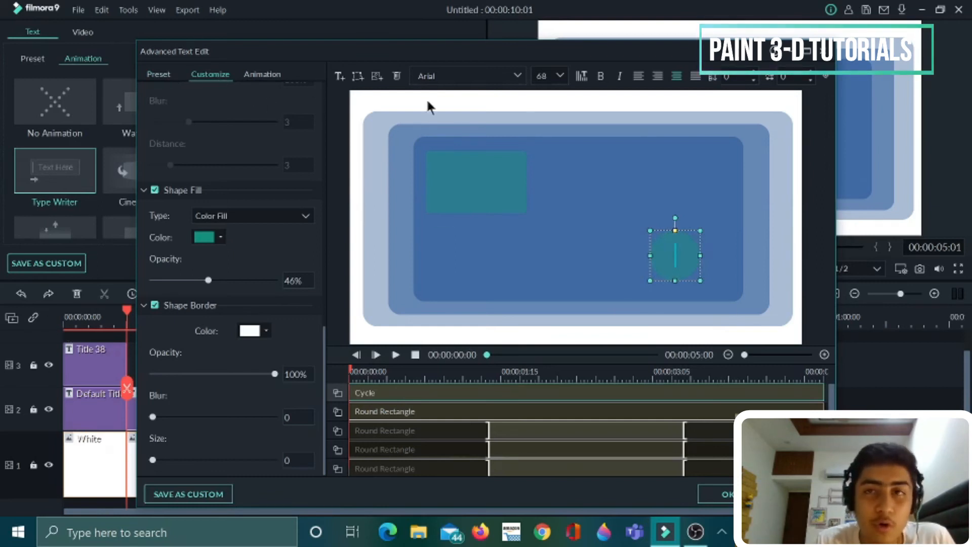
{"action": "left_click", "coordinate": [719, 493]}
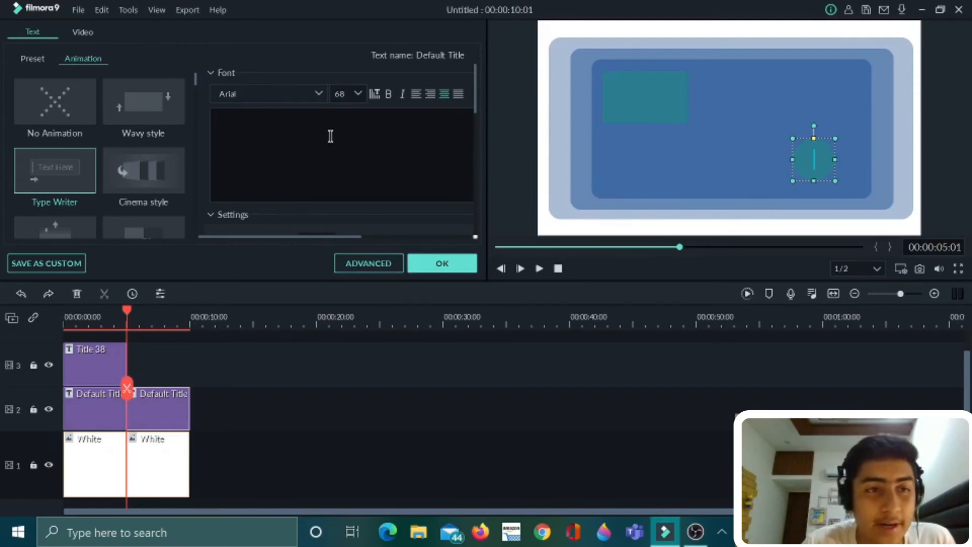
{"action": "left_click", "coordinate": [464, 263]}
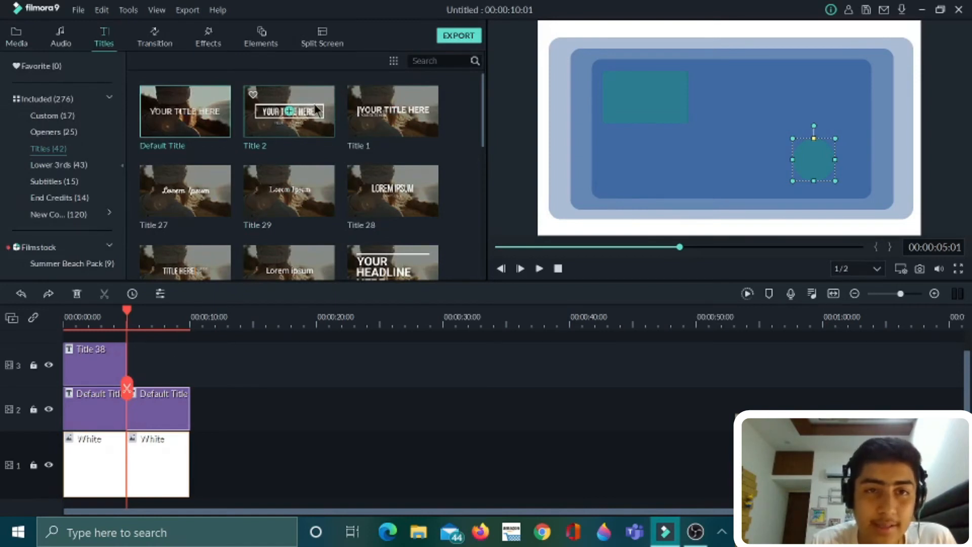
- Add Title 2 on track 3 above the second Default Title and shrink its main title text and white frame
{"action": "left_click_drag", "start_coordinate": [168, 364], "coordinate": [141, 363]}
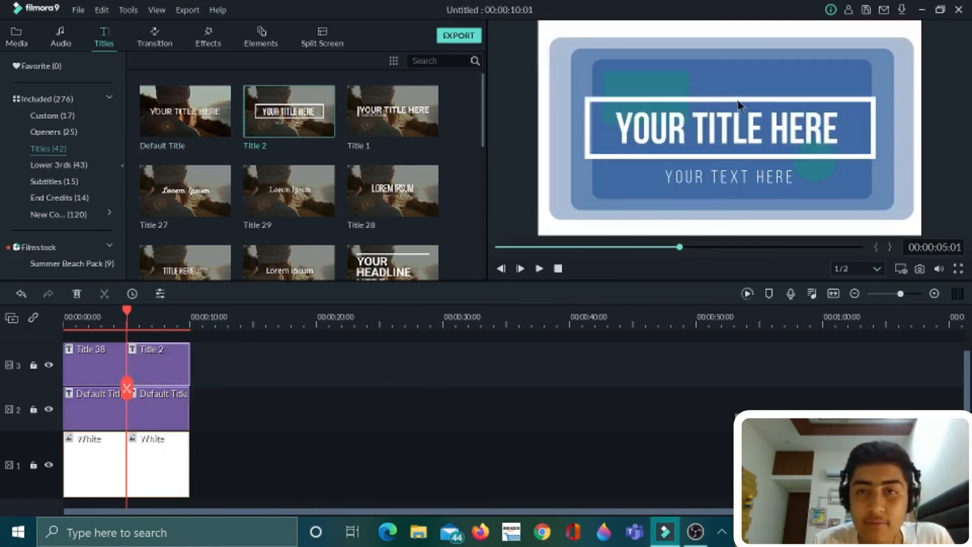
{"action": "left_click", "coordinate": [736, 124]}
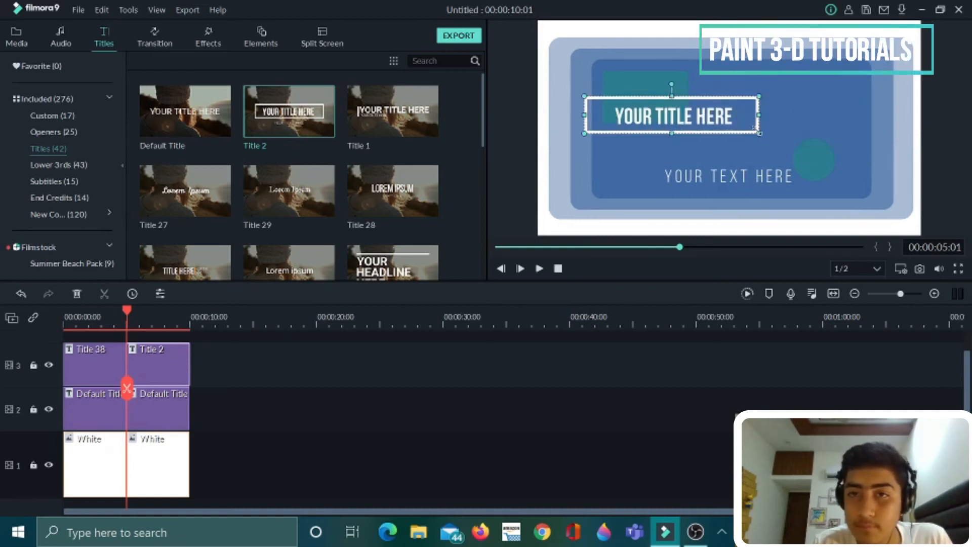
- Delete the "YOUR TEXT HERE" subtitle text from Title 2
{"action": "left_click", "coordinate": [746, 179]}
{"action": "double_click", "coordinate": [745, 178]}
{"action": "key", "text": "BackSpace"}
{"action": "key", "text": "BackSpace"}
{"action": "key", "text": "BackSpace"}
{"action": "key", "text": "BackSpace"}
{"action": "key", "text": "BackSpace"}
{"action": "key", "text": "BackSpace"}
{"action": "key", "text": "BackSpace"}
{"action": "key", "text": "BackSpace"}
{"action": "key", "text": "BackSpace"}
{"action": "key", "text": "BackSpace"}
{"action": "key", "text": "BackSpace"}
{"action": "key", "text": "BackSpace"}
{"action": "key", "text": "BackSpace"}
{"action": "key", "text": "BackSpace"}
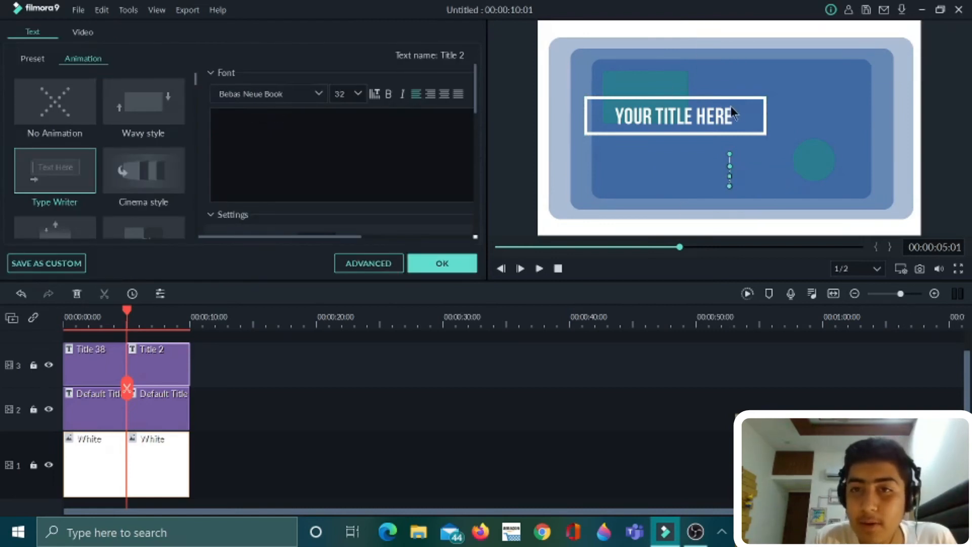
- Move the "YOUR TITLE HERE" text and its white frame down beneath the teal rectangle, beside the circle
{"action": "left_click", "coordinate": [715, 111]}
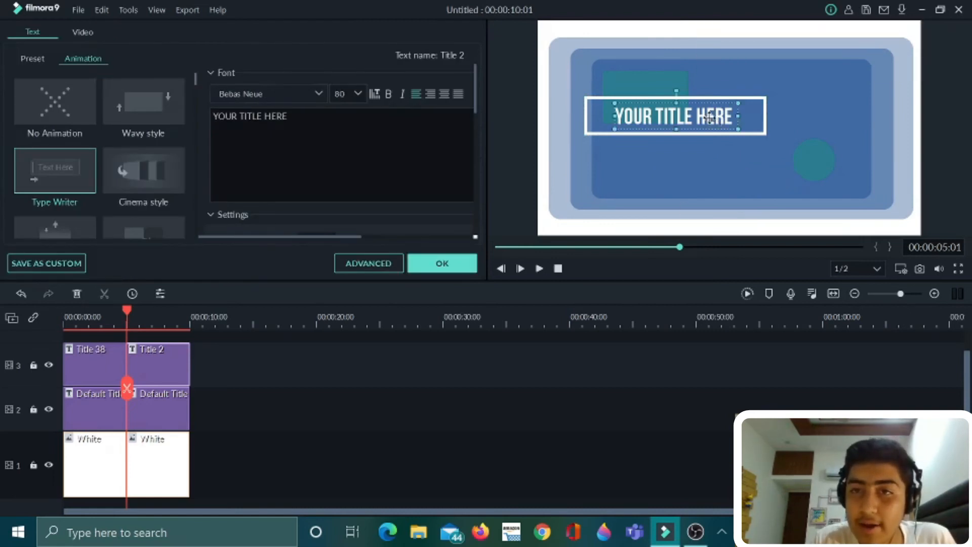
{"action": "left_click_drag", "start_coordinate": [709, 118], "coordinate": [717, 171]}
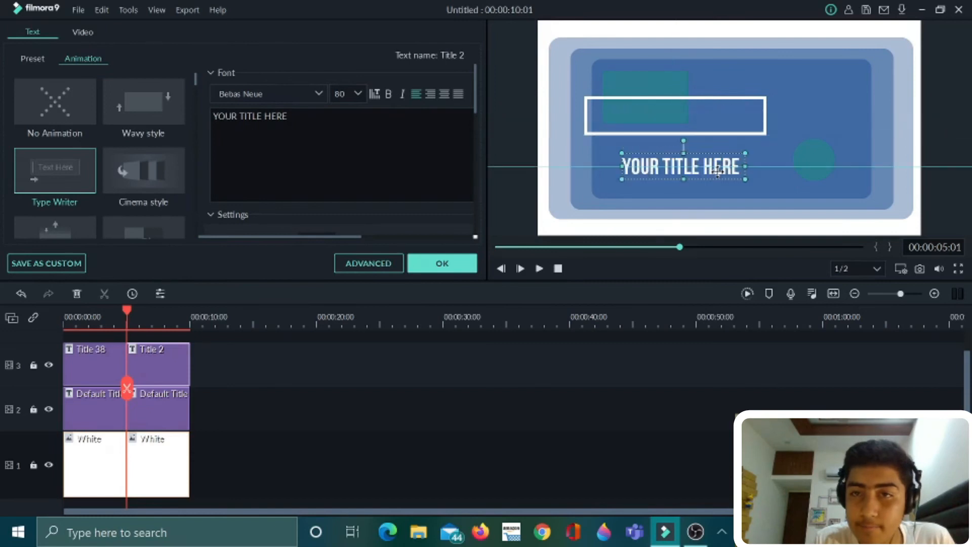
{"action": "left_click", "coordinate": [717, 115]}
{"action": "left_click_drag", "start_coordinate": [694, 146], "coordinate": [698, 178]}
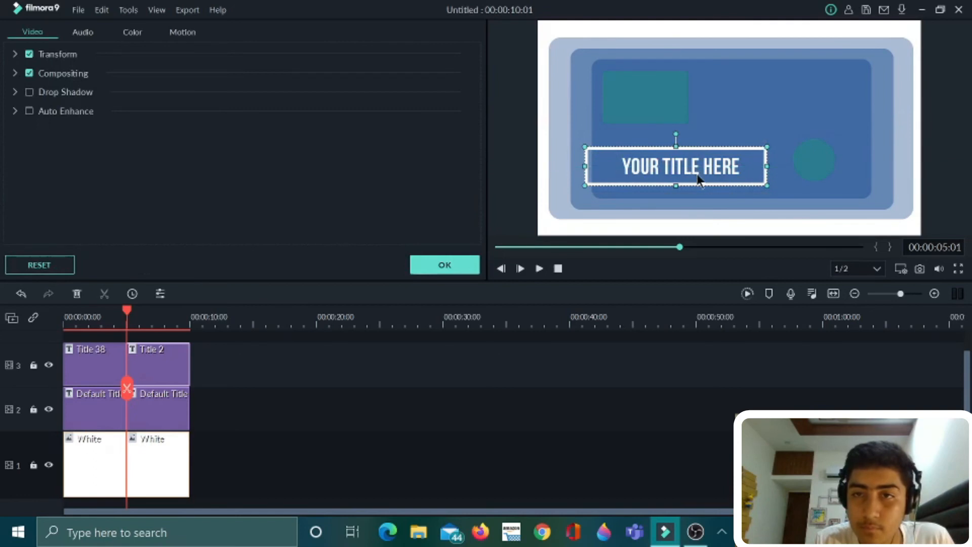
- Replace the "YOUR TITLE HERE" text with "like, share and subscribe"
{"action": "left_click", "coordinate": [679, 163]}
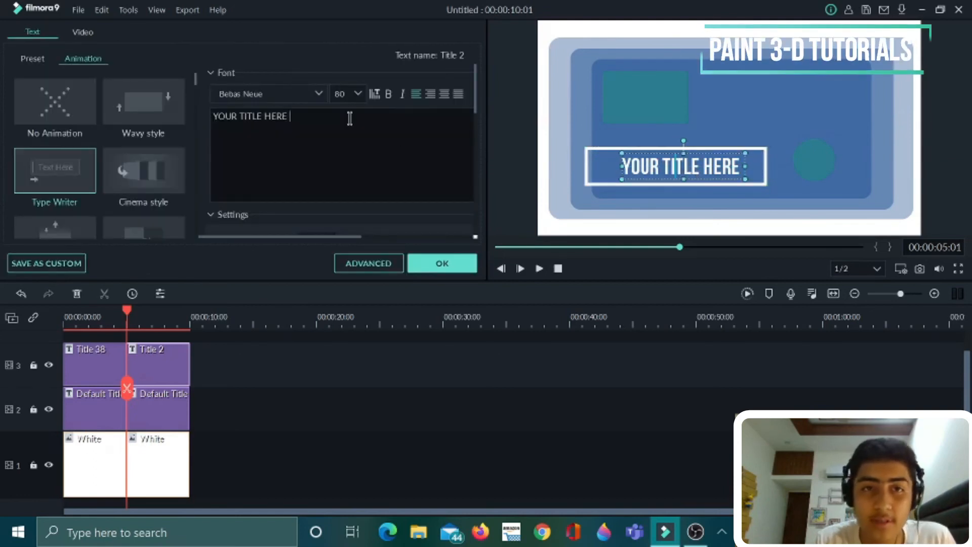
{"action": "key", "text": "BackSpace"}
{"action": "key", "text": "BackSpace"}
{"action": "key", "text": "BackSpace"}
{"action": "key", "text": "BackSpace"}
{"action": "key", "text": "BackSpace"}
{"action": "key", "text": "BackSpace"}
{"action": "key", "text": "BackSpace"}
{"action": "key", "text": "BackSpace"}
{"action": "key", "text": "BackSpace"}
{"action": "key", "text": "BackSpace"}
{"action": "key", "text": "BackSpace"}
{"action": "key", "text": "BackSpace"}
{"action": "key", "text": "BackSpace"}
{"action": "key", "text": "BackSpace"}
{"action": "key", "text": "BackSpace"}
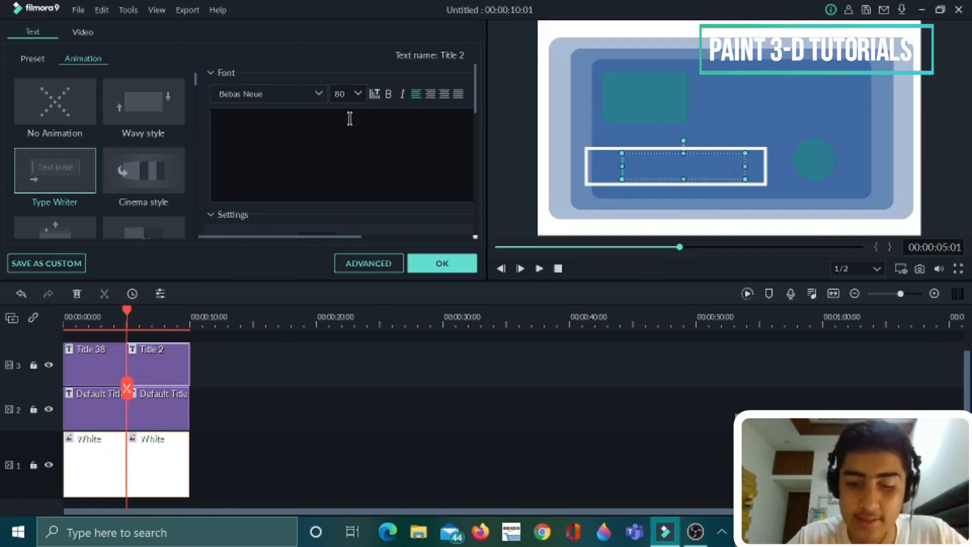
{"action": "type", "text": "like, "}
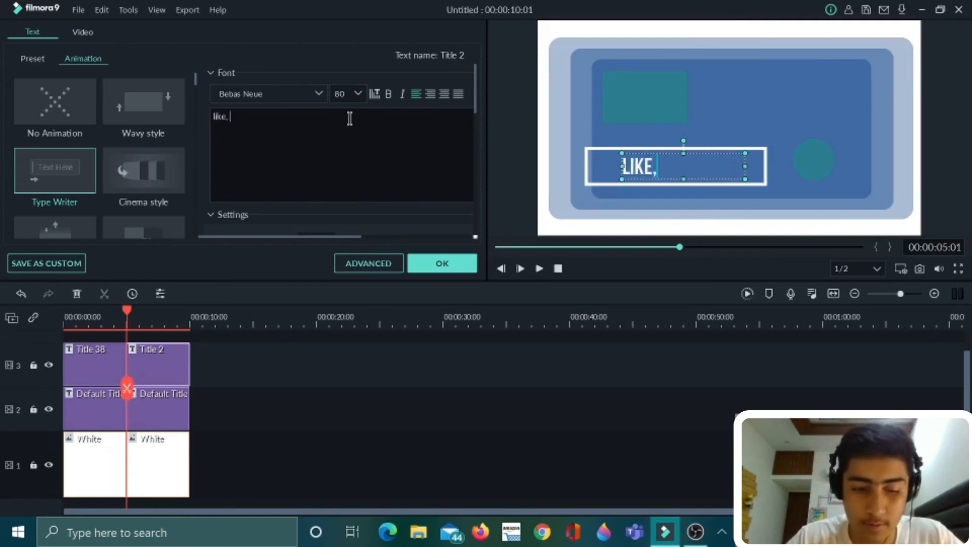
{"action": "type", "text": "share and su"}
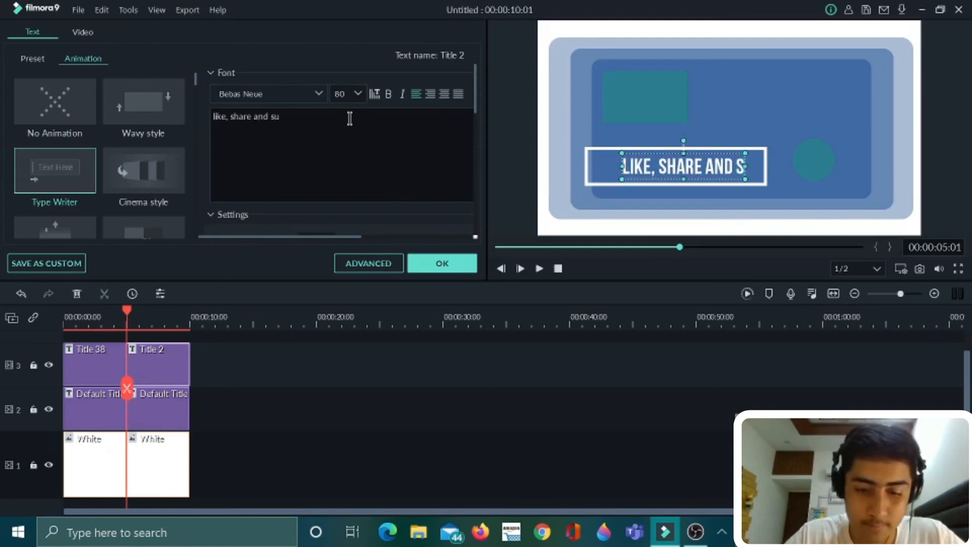
{"action": "type", "text": "bscribe"}
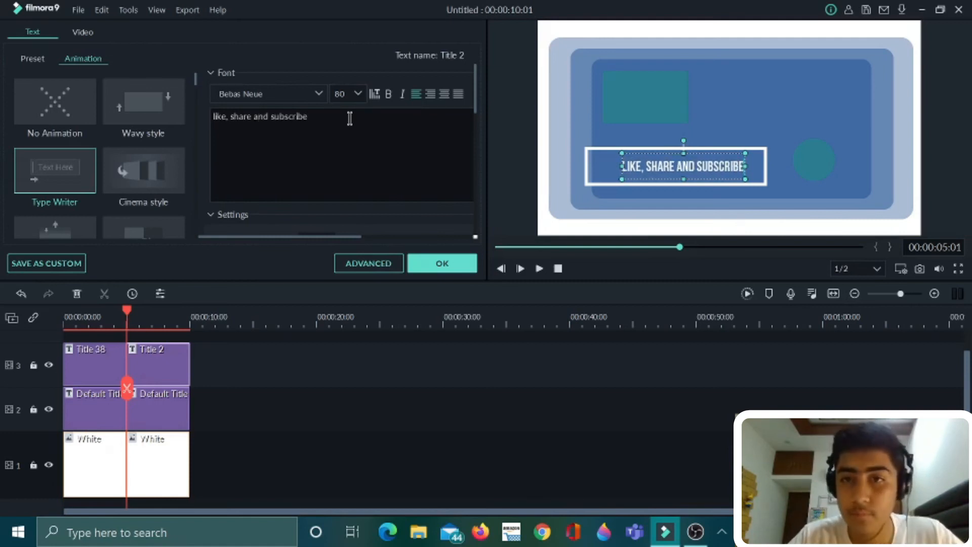
- Widen the "like, share and subscribe" text on both sides to fill its white frame, and confirm the title edits
{"action": "left_click_drag", "start_coordinate": [613, 167], "coordinate": [593, 167]}
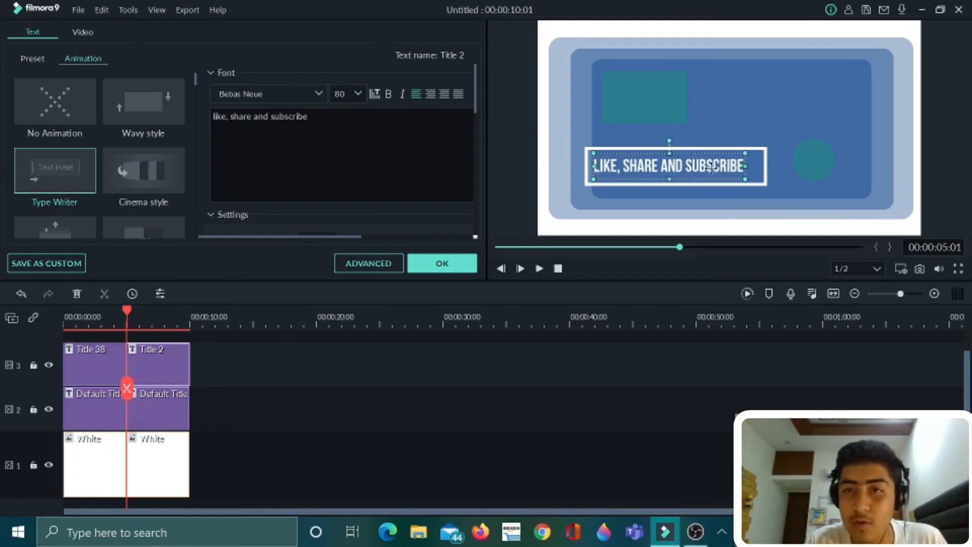
{"action": "left_click_drag", "start_coordinate": [752, 166], "coordinate": [762, 166]}
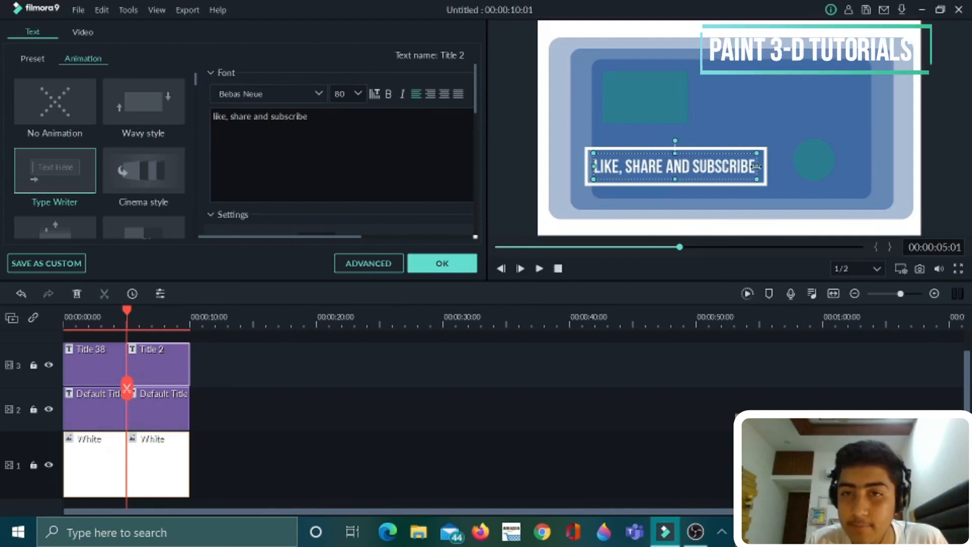
{"action": "left_click", "coordinate": [468, 269]}
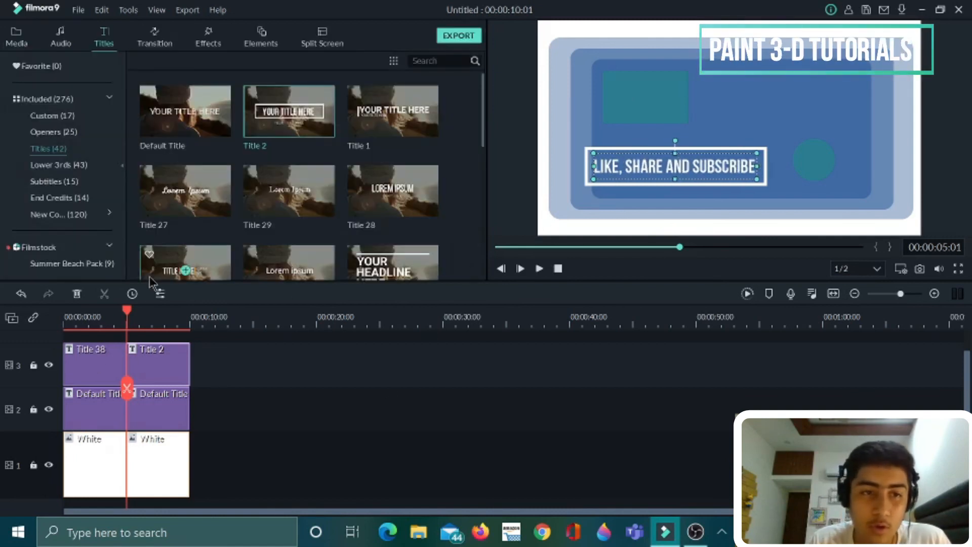
- Play the whole sequence from the start of the timeline to check both animated title sections
{"action": "left_click_drag", "start_coordinate": [129, 313], "coordinate": [64, 314]}
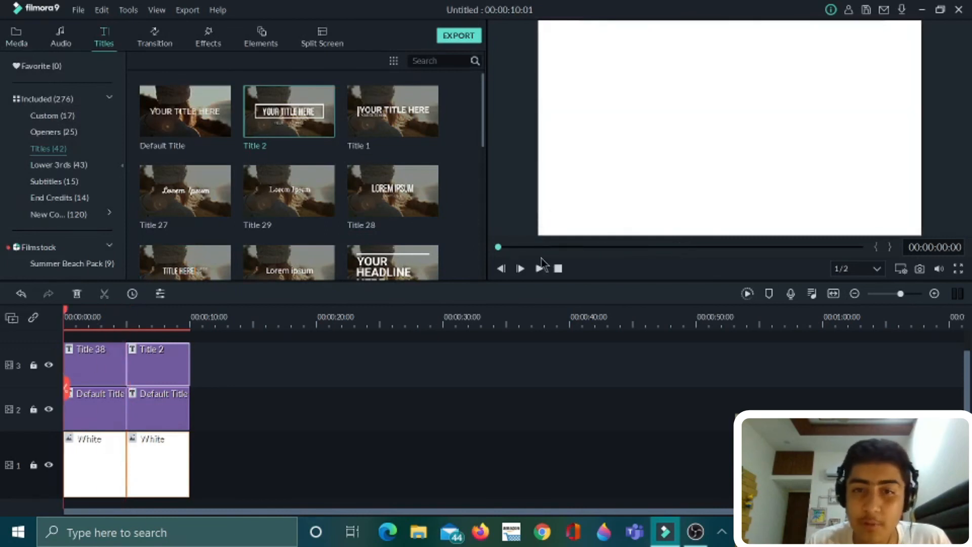
{"action": "left_click", "coordinate": [540, 269]}
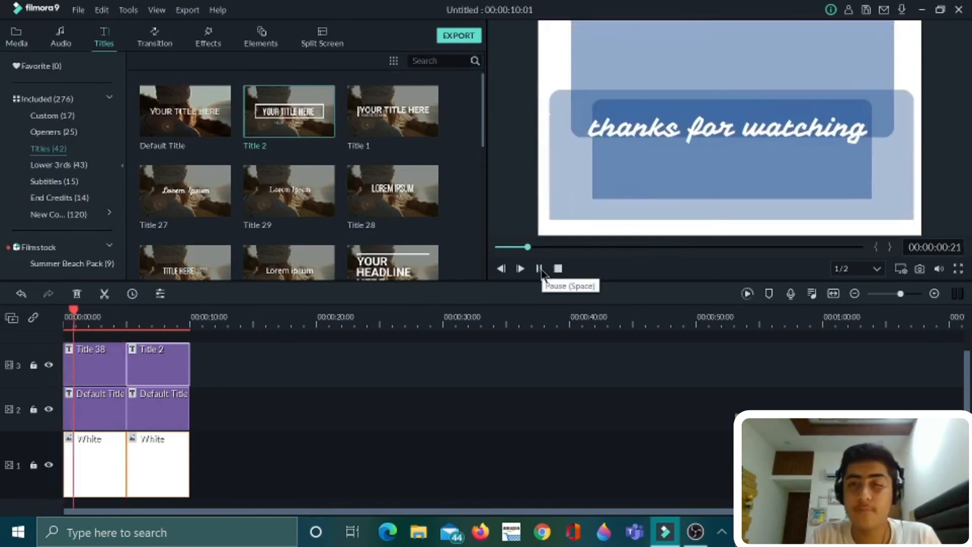